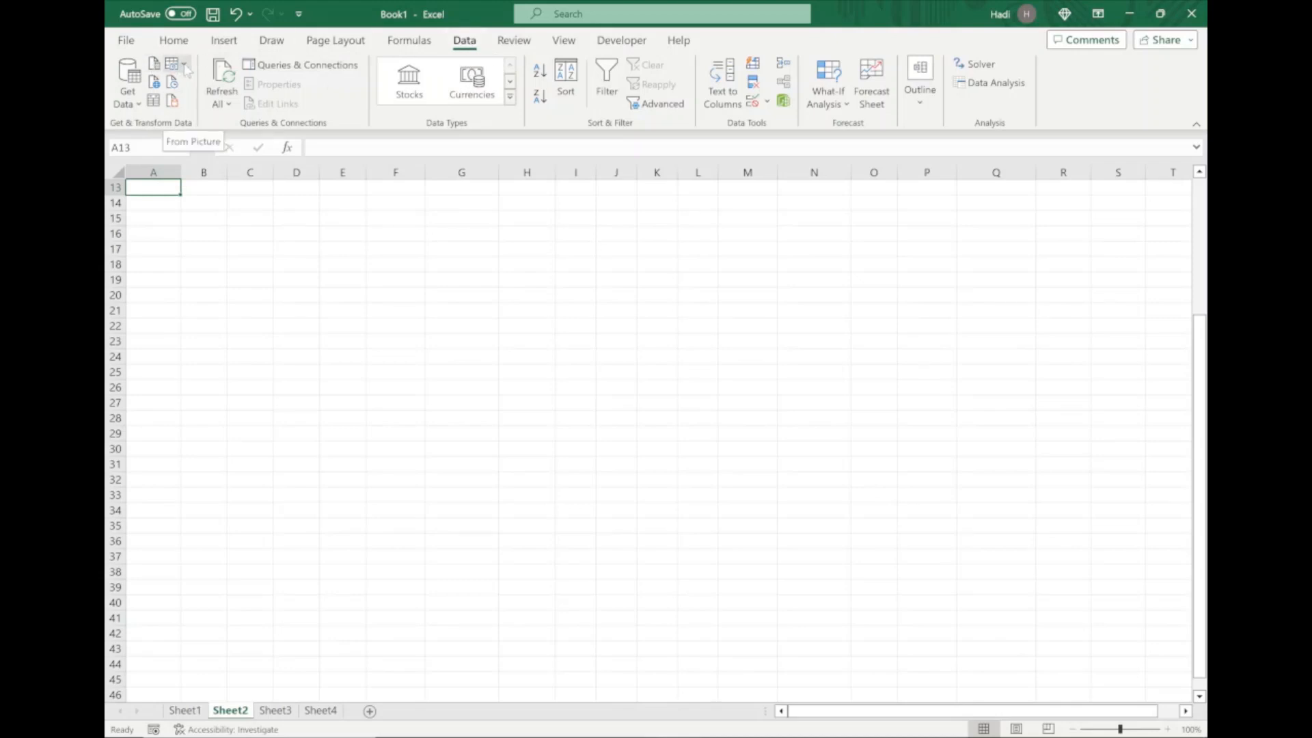
- Import the data from the picture file "Amazon Stock price-2023" into Sheet2 starting at cell A13, reviewing the recognized values before inserting
left_click(186, 65)
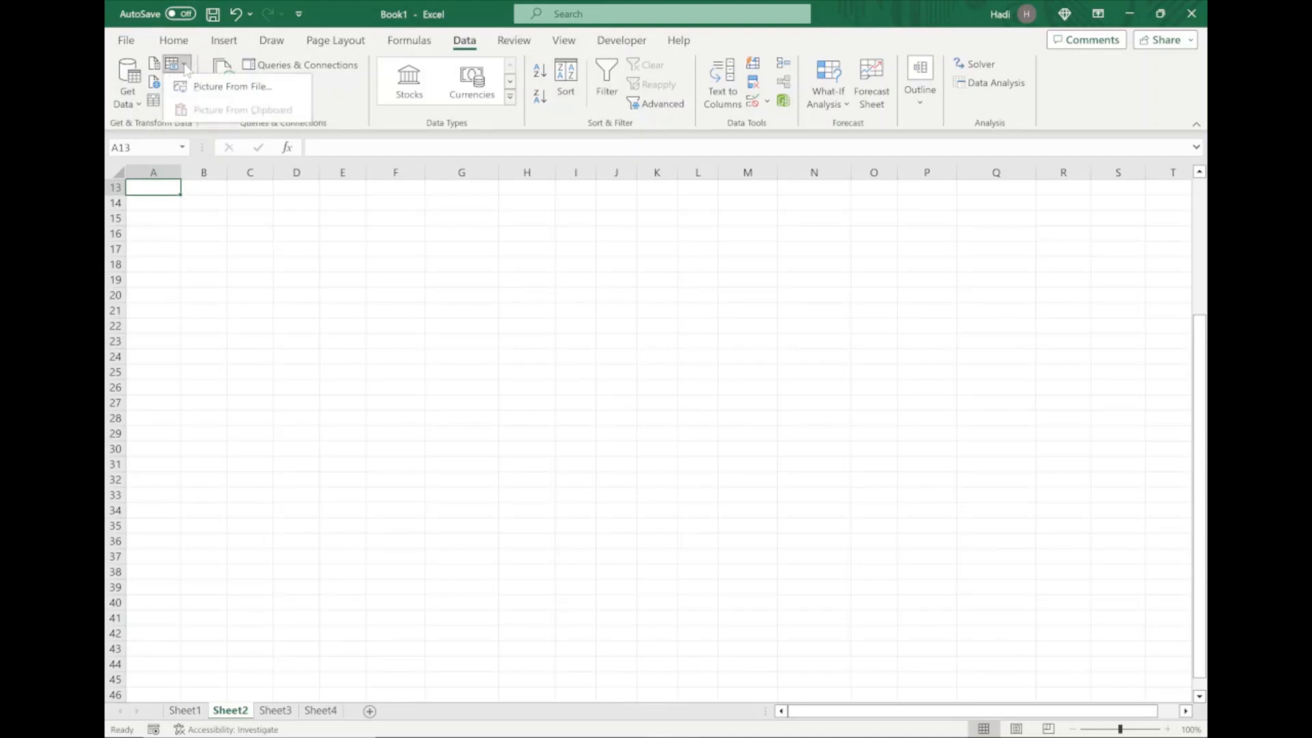
left_click(230, 87)
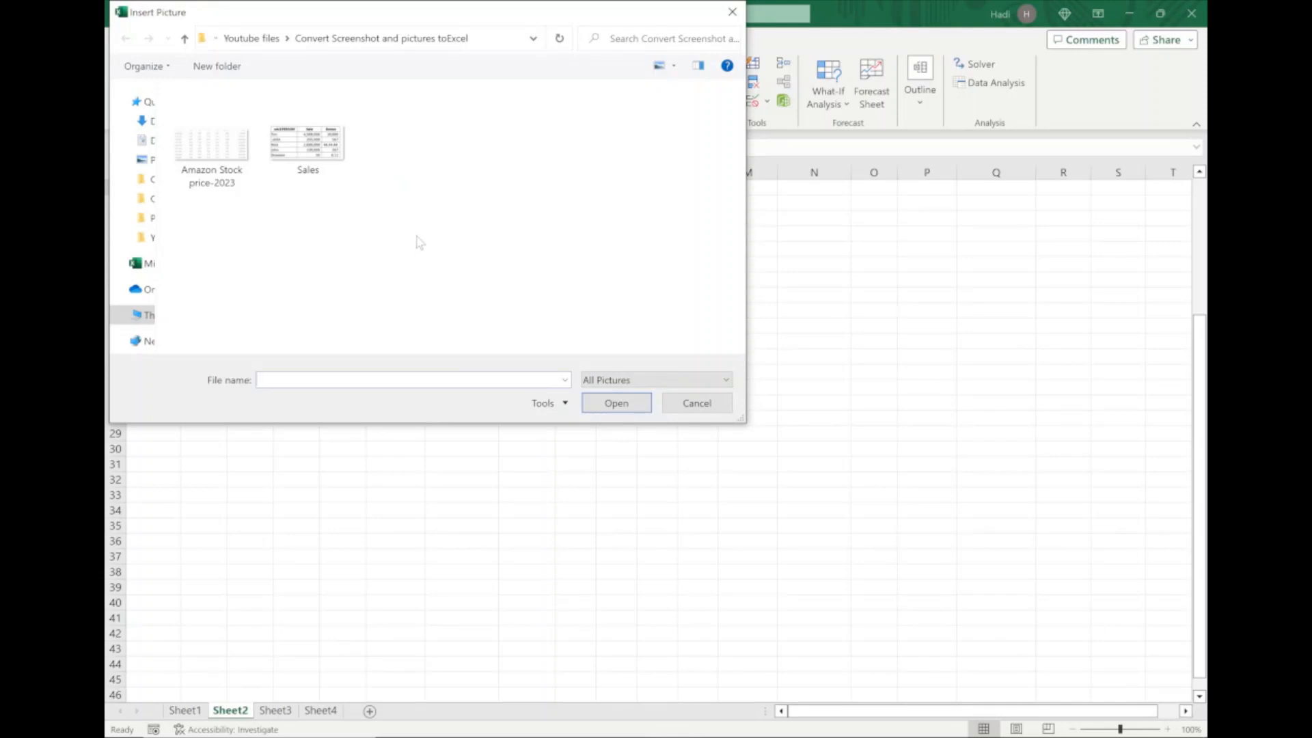
double_click(212, 154)
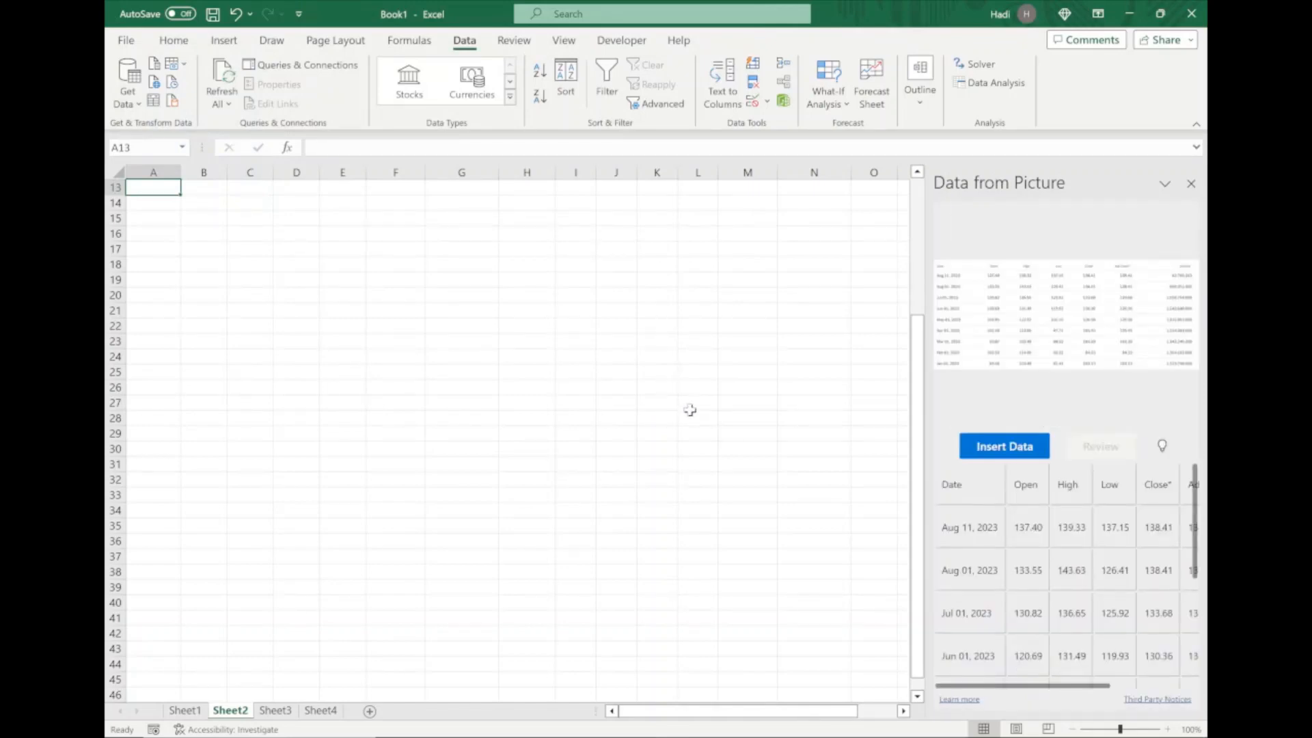
scroll(1129, 571, "down", 6)
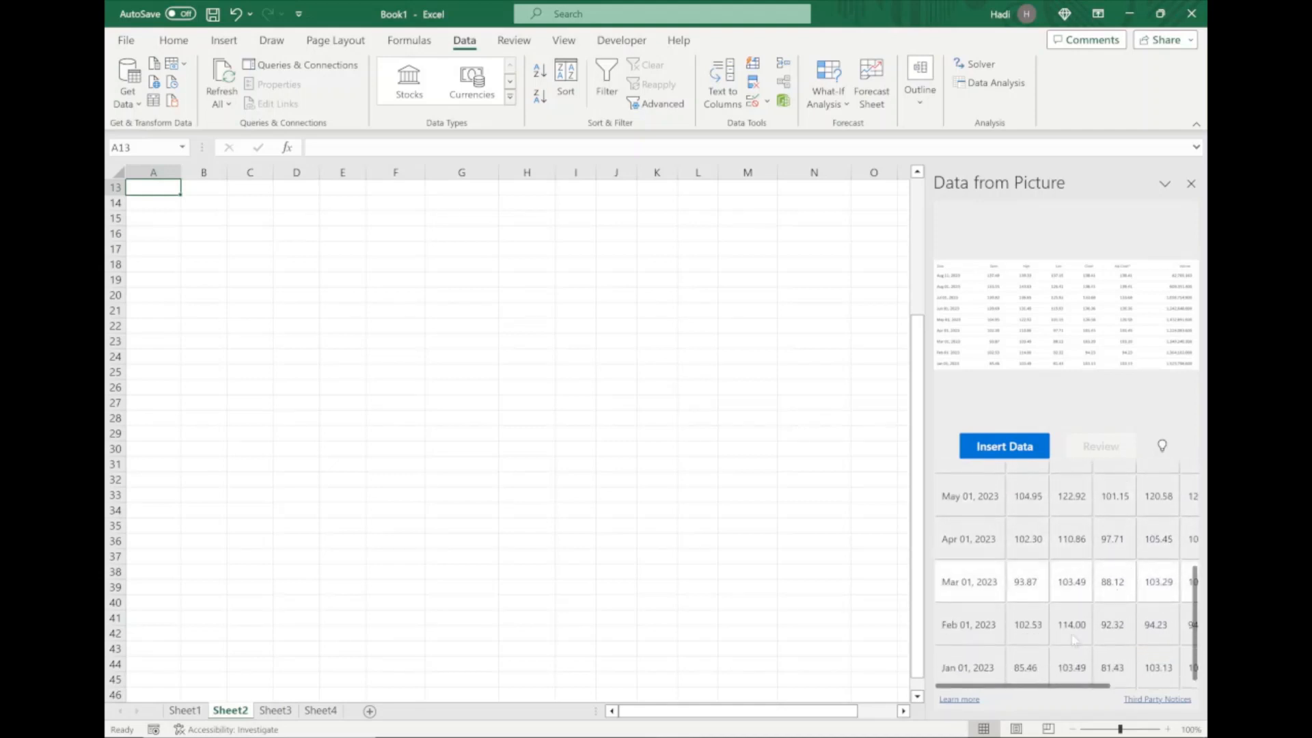
left_click_drag(1058, 685, 1148, 689)
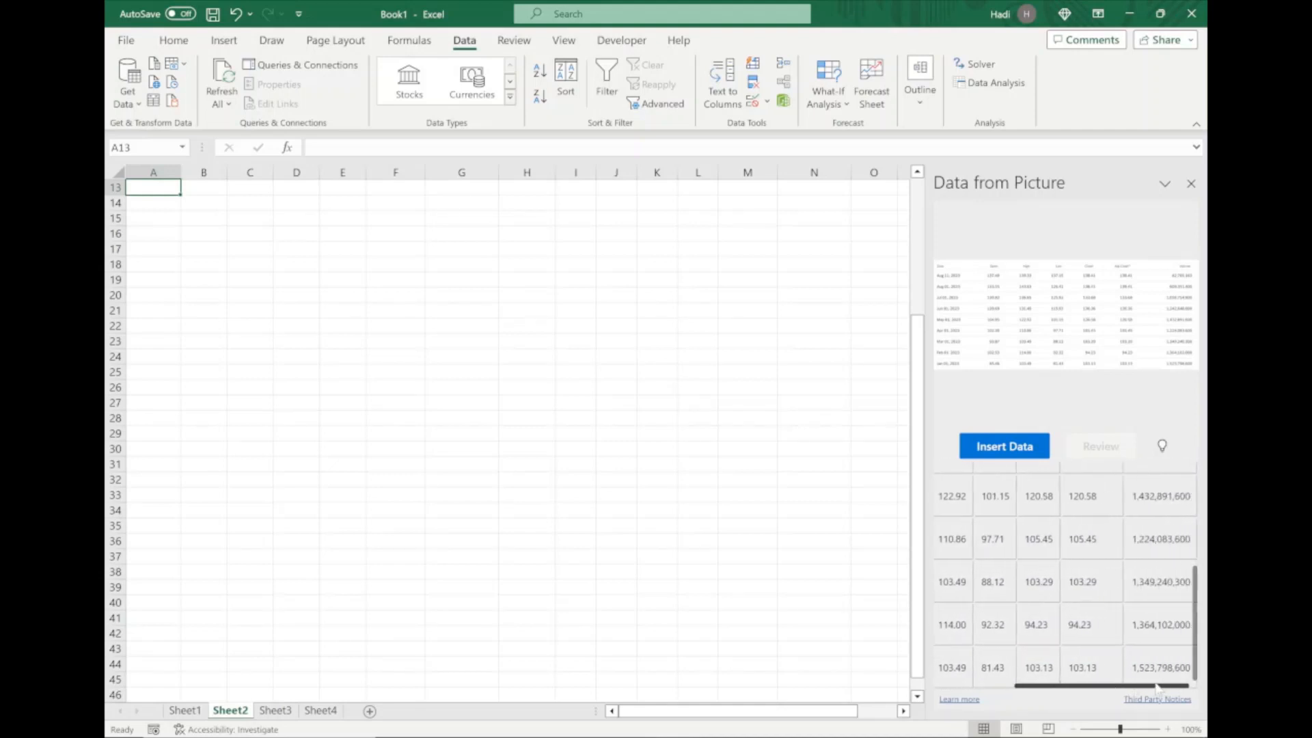
scroll(1087, 635, "left", 5)
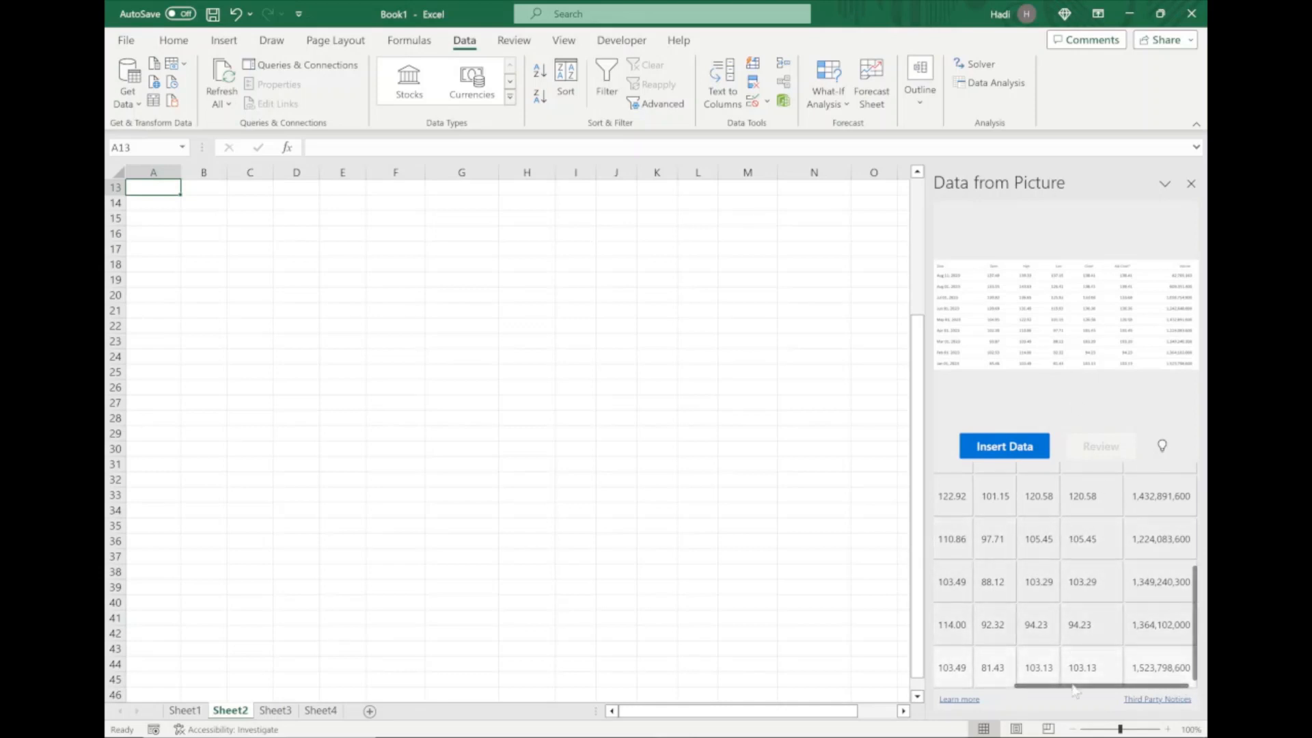
left_click(1002, 447)
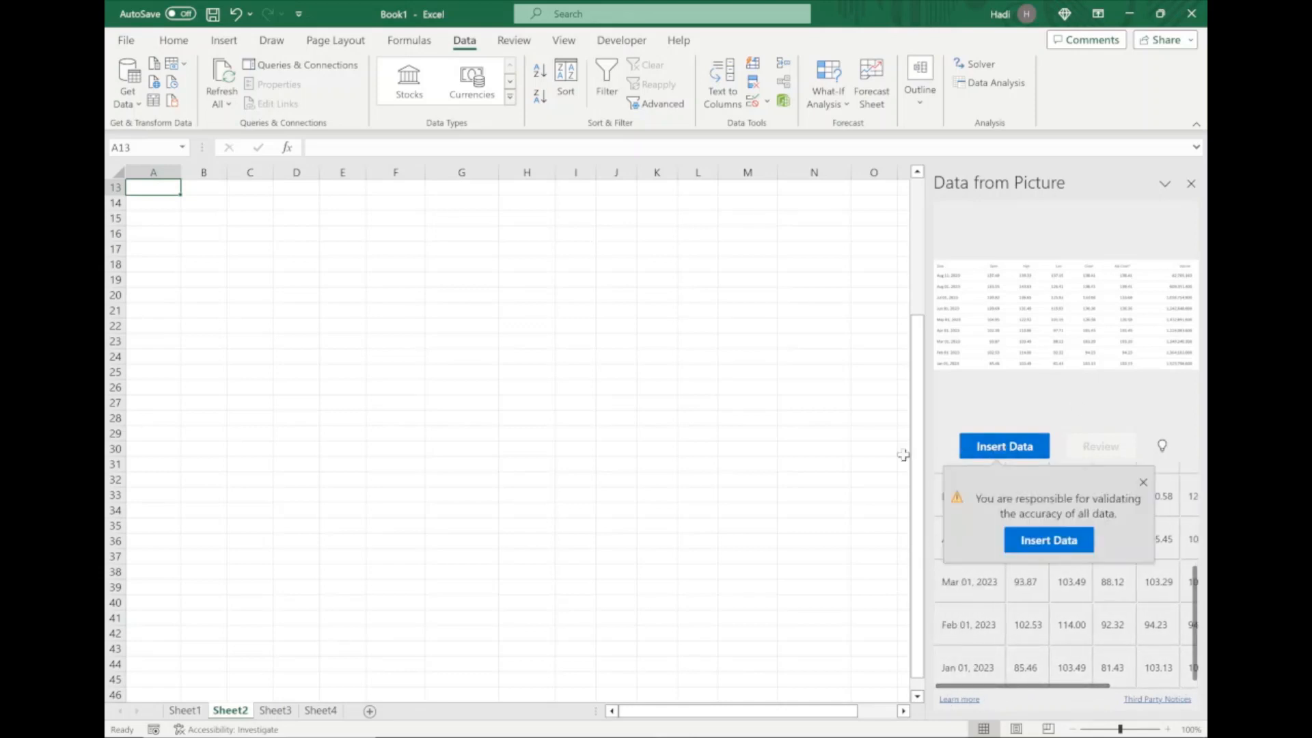
left_click(1049, 540)
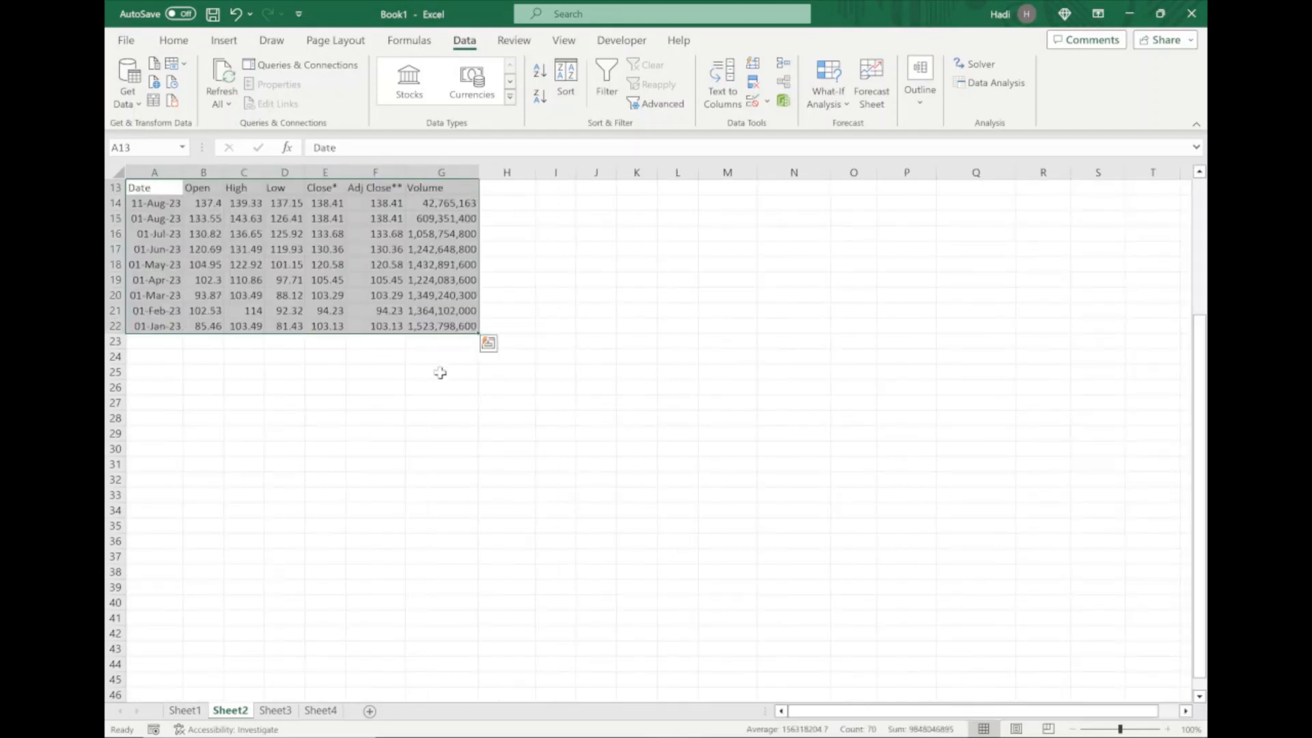
left_click_drag(203, 372, 203, 356)
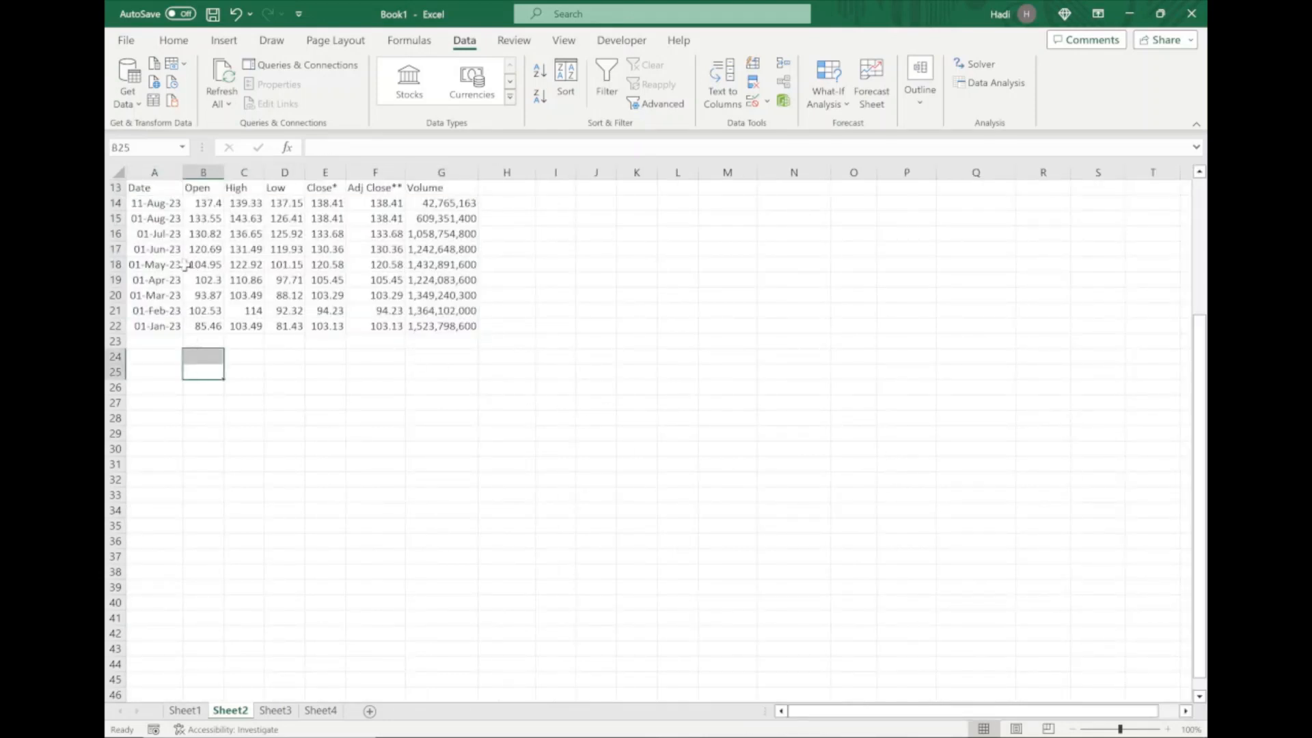
- Widen the Date column and apply the comma number style to the stock figures in B14:G22
left_click_drag(184, 178, 492, 332)
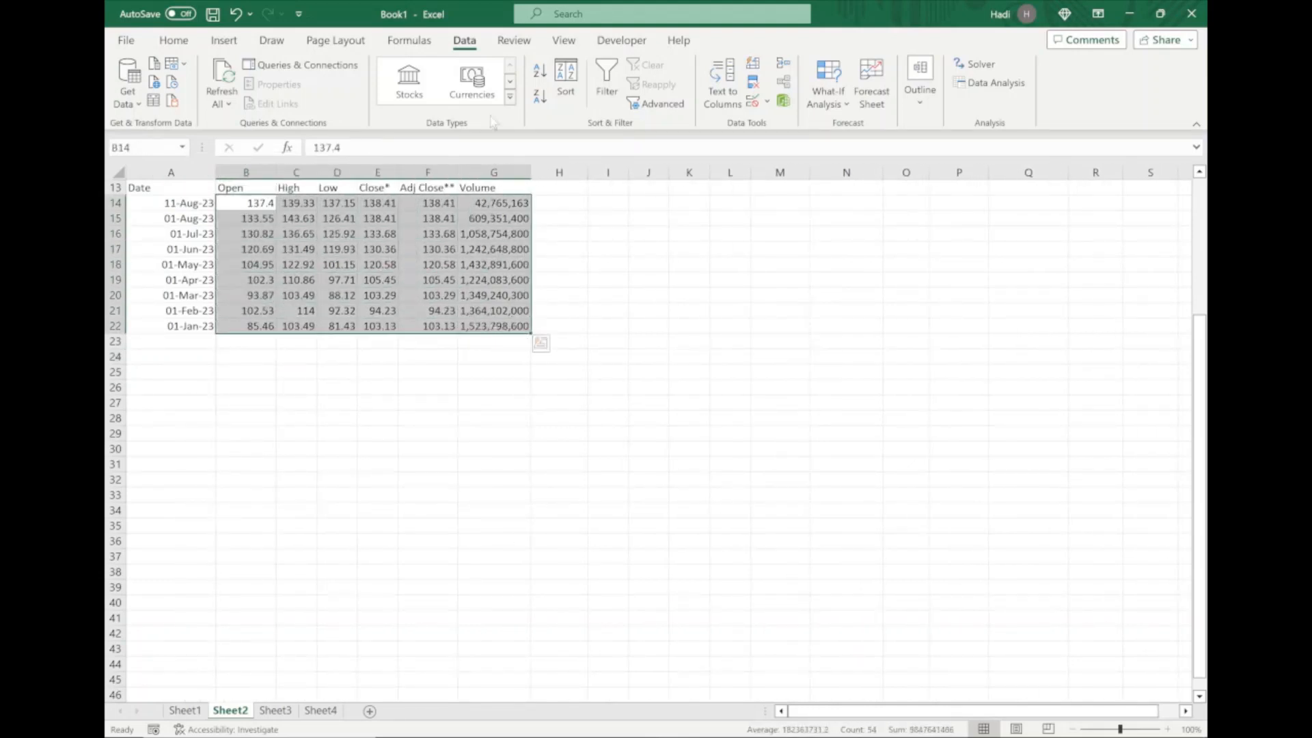
left_click(174, 40)
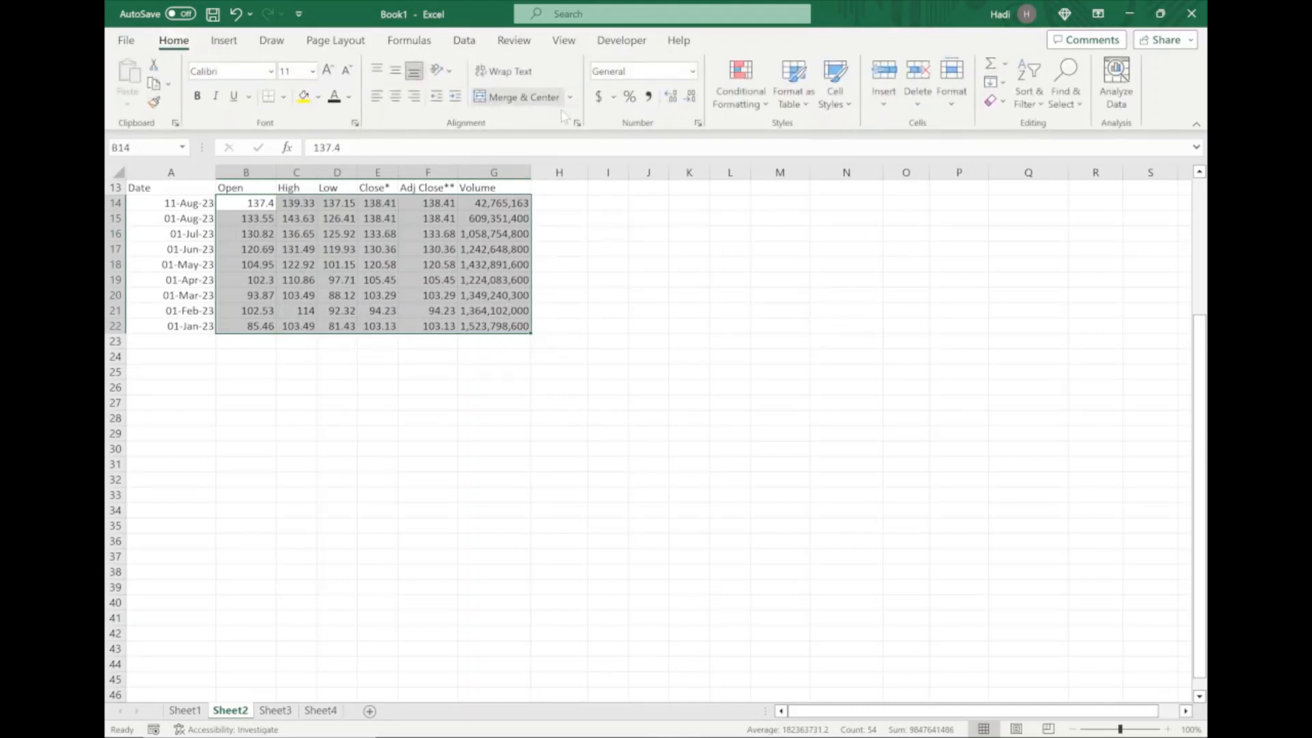
left_click(648, 97)
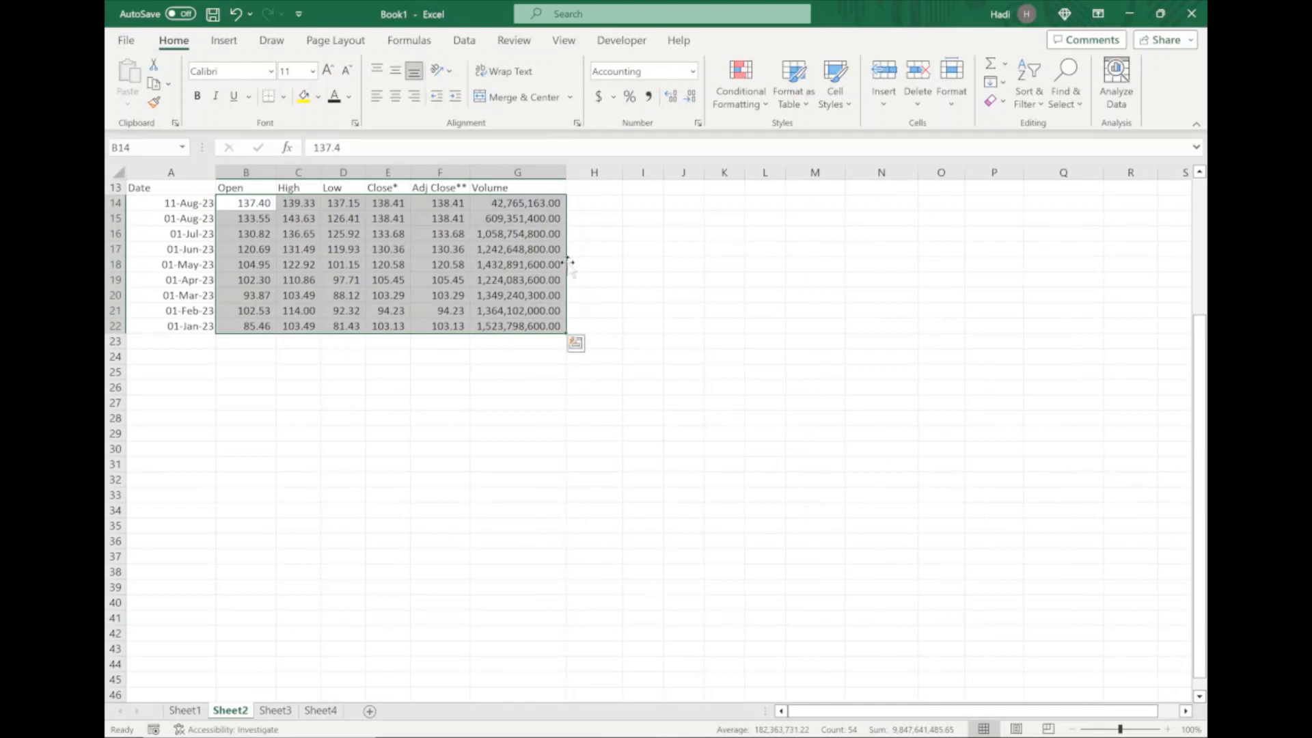
- Remove both decimal places from the Volume values in G14:G22
left_click_drag(520, 207, 533, 326)
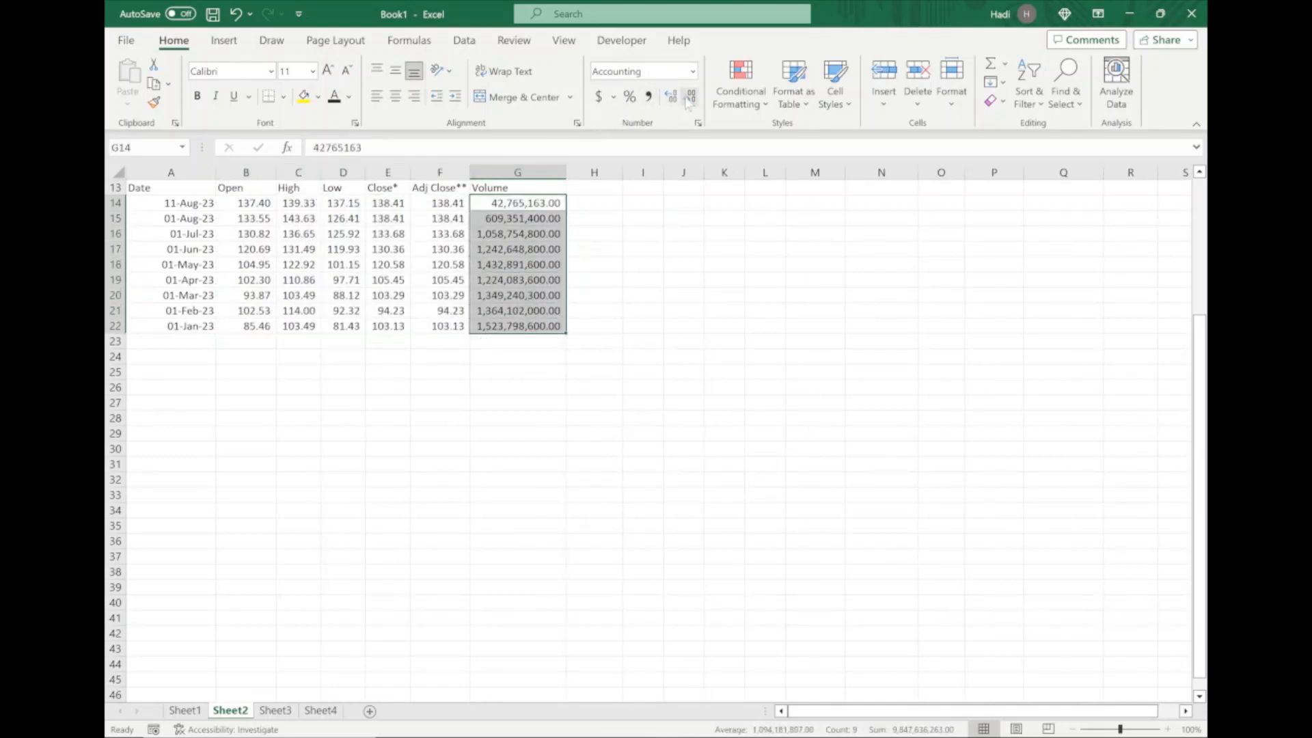
left_click(691, 96)
left_click(690, 97)
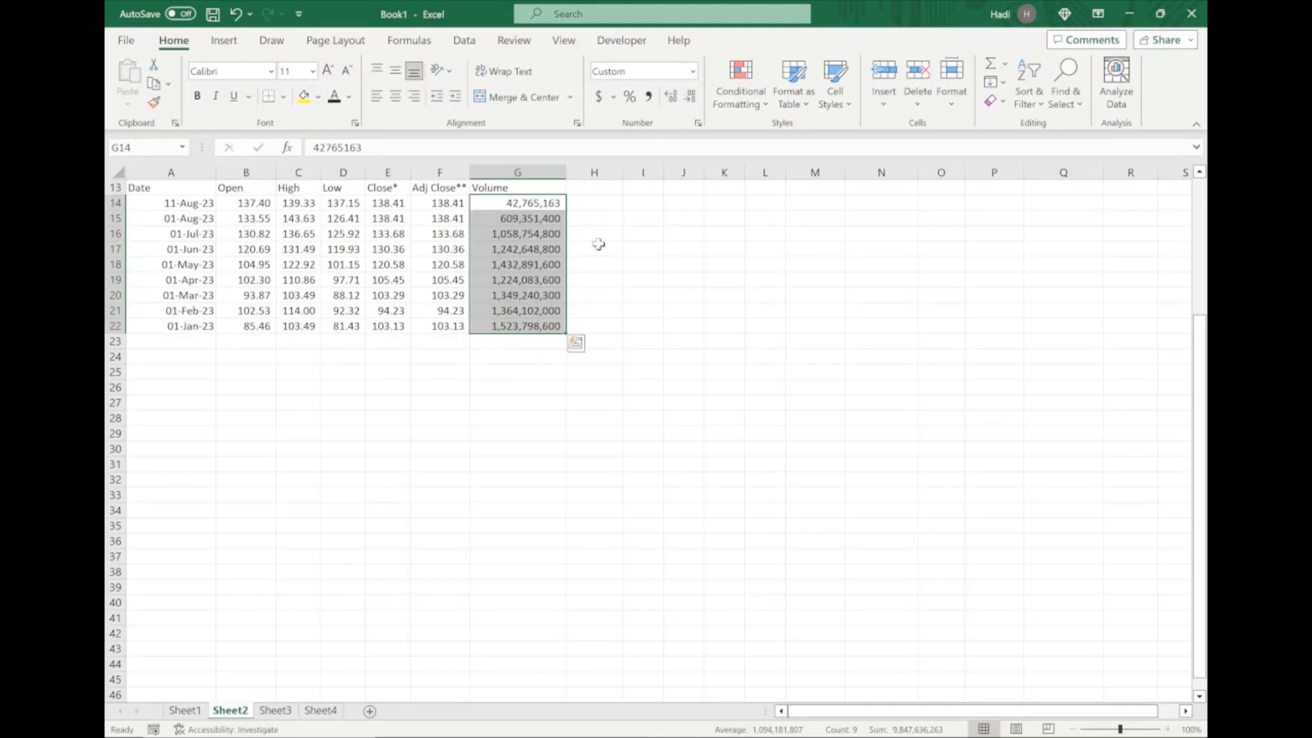
left_click(665, 327)
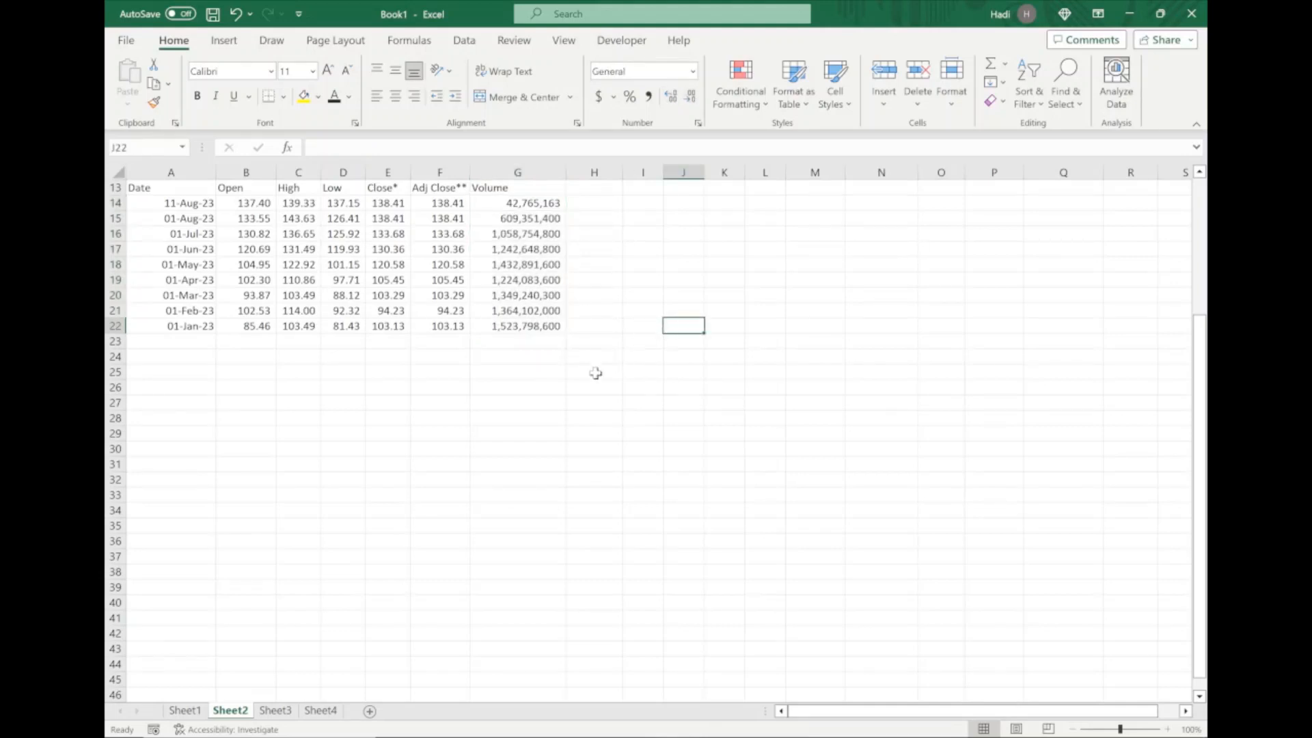
- Load the picture file "Sales" for data extraction on Sheet3 at cell A1
left_click(274, 711)
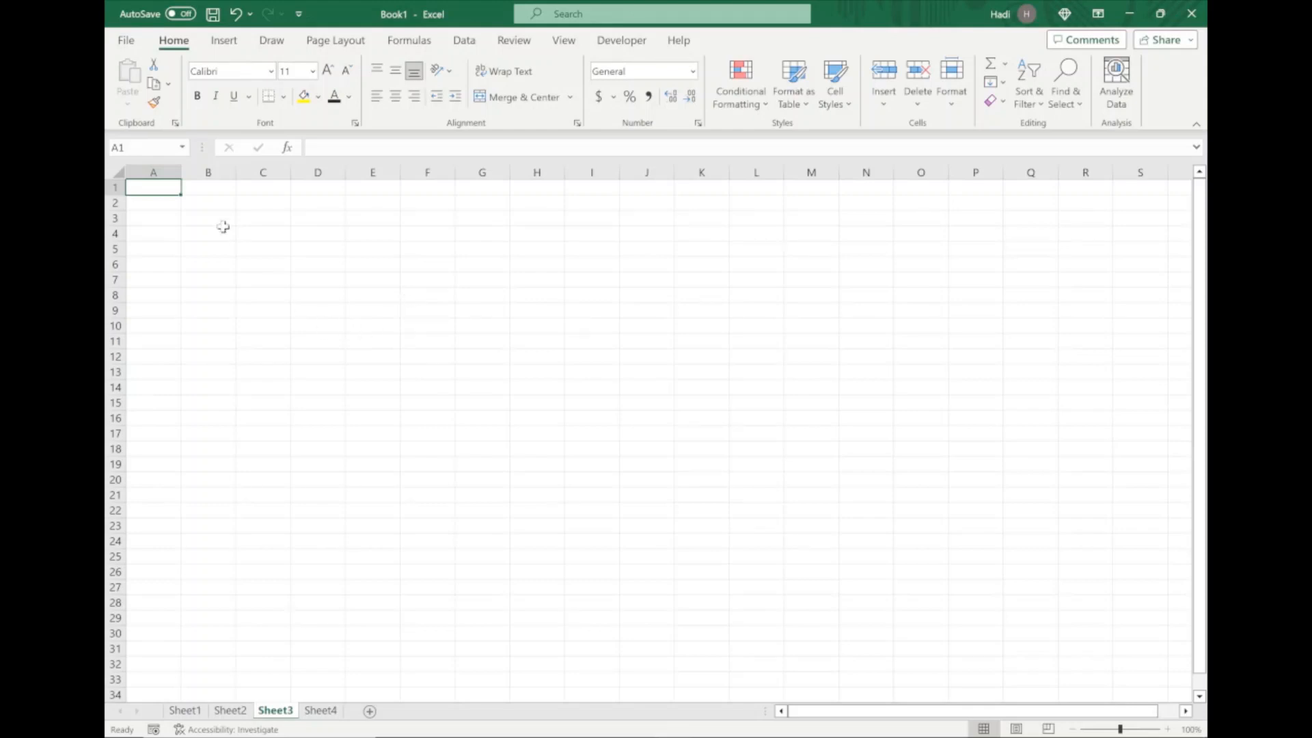
left_click(461, 41)
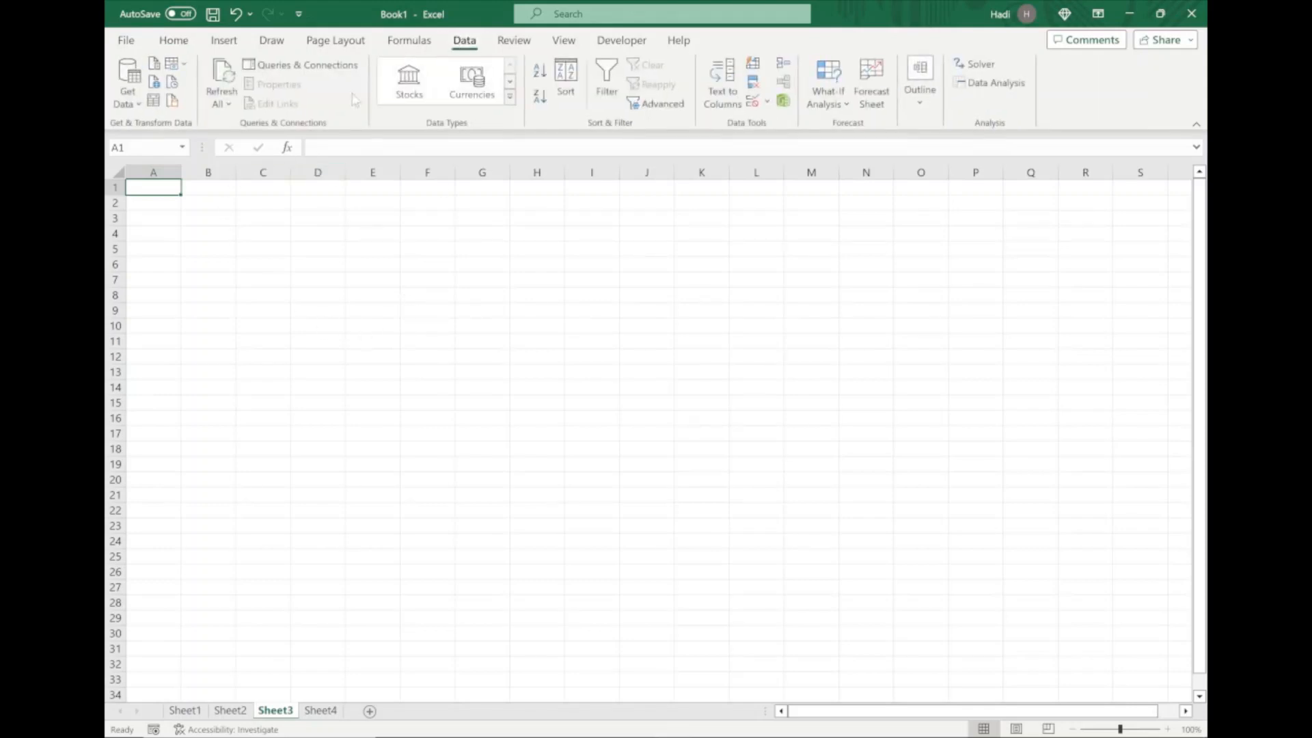
left_click(182, 64)
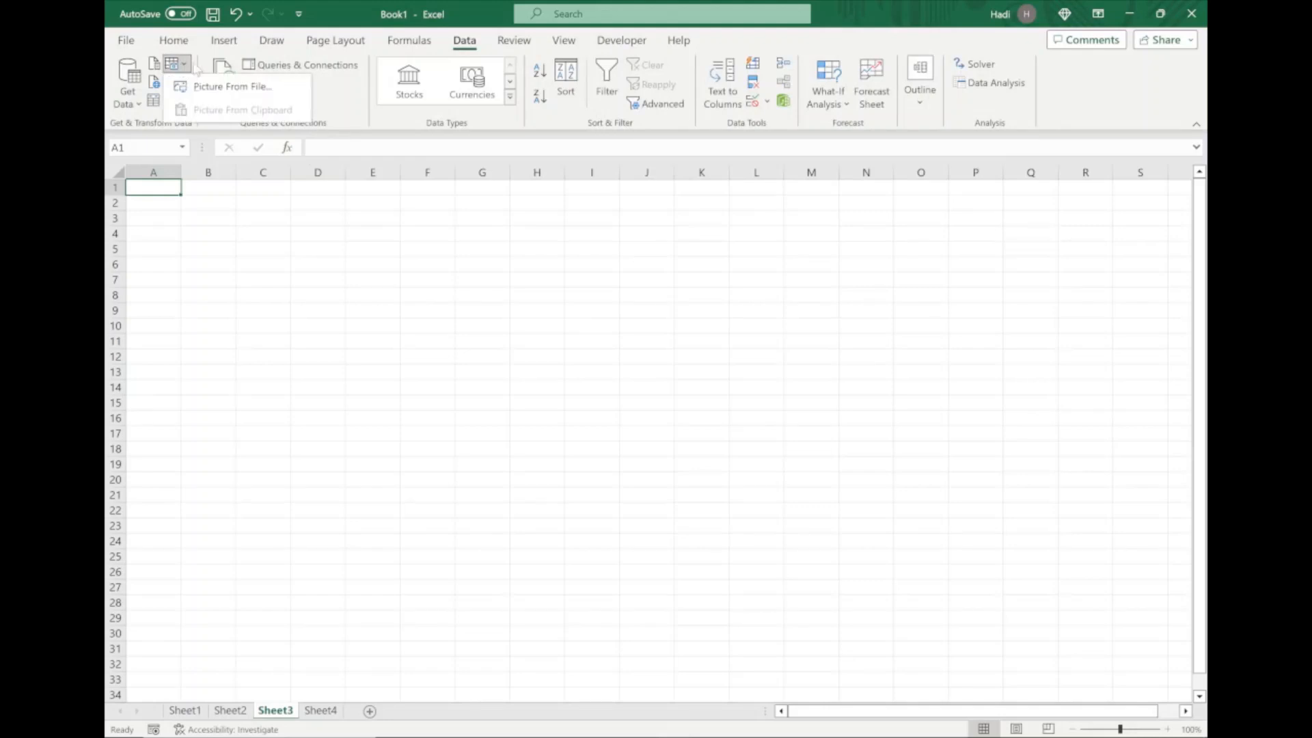
left_click(225, 93)
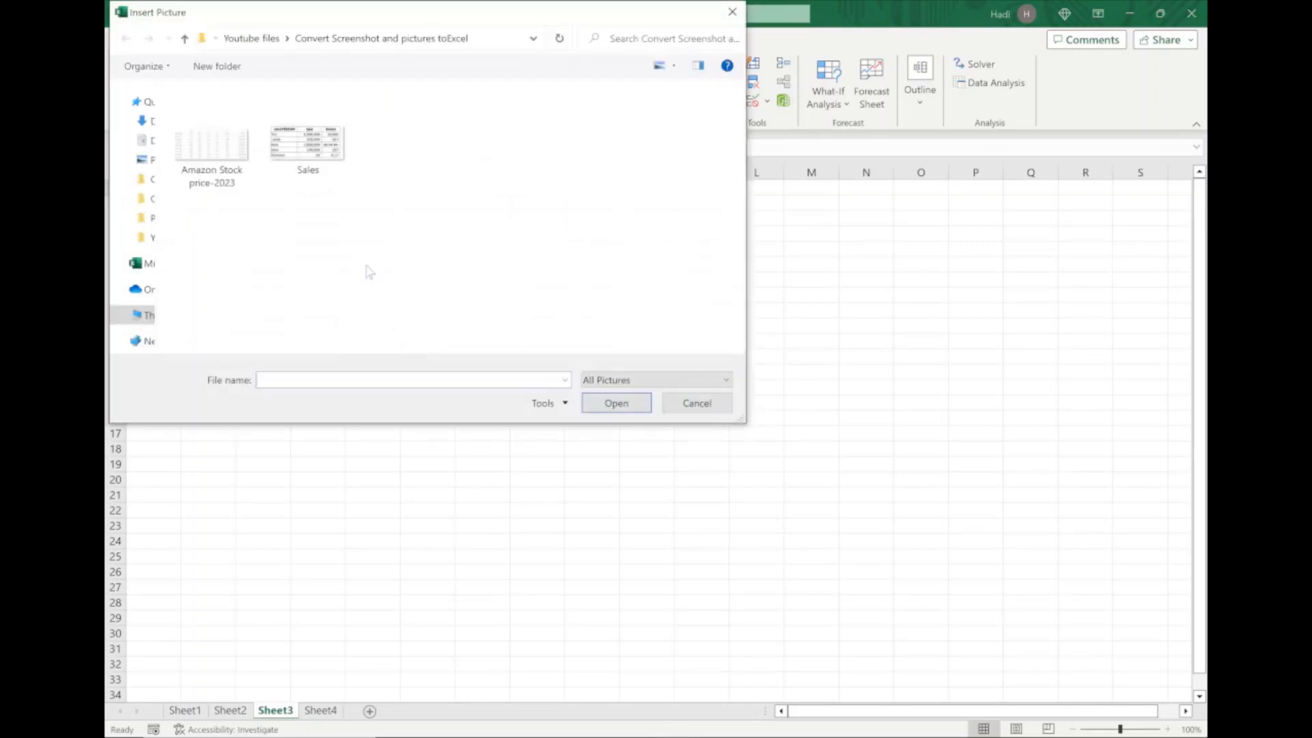
double_click(315, 159)
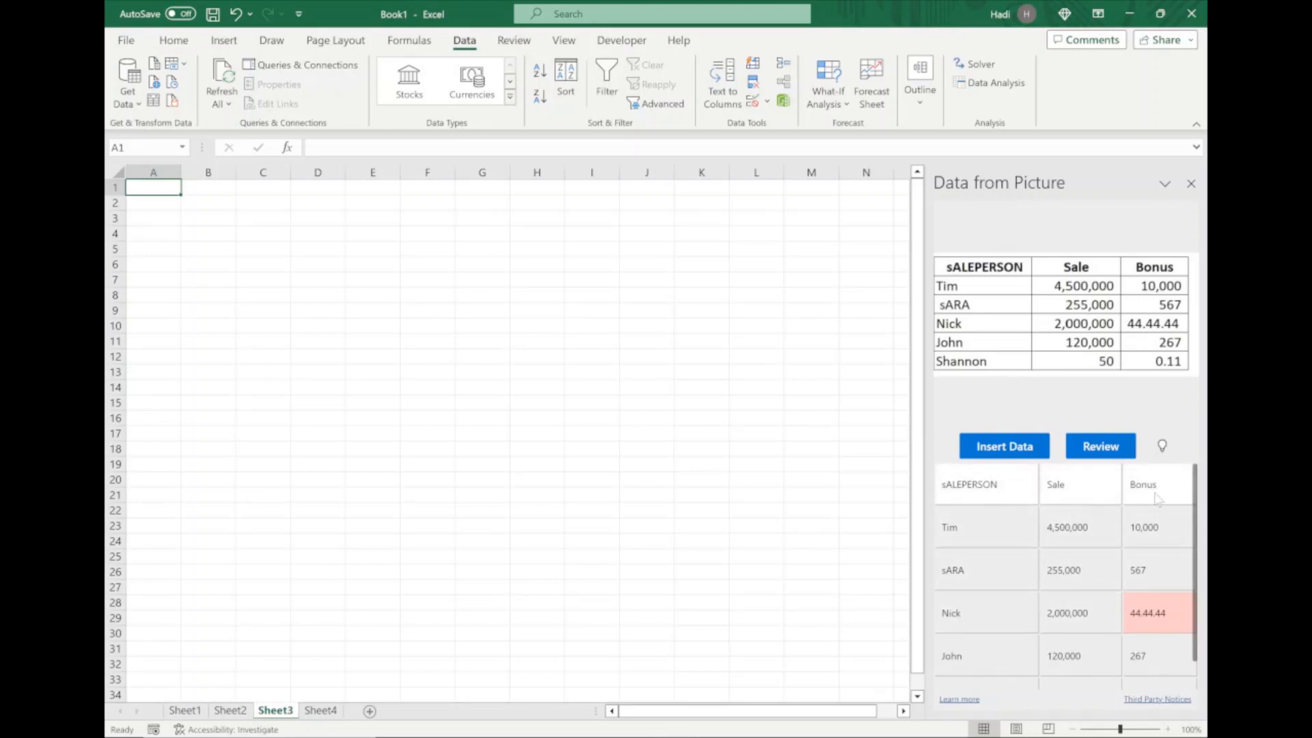
- Correct the flagged Bonus value in the third salesperson's row of the extracted data to 4444.44 and accept it
scroll(1081, 570, "down", 1)
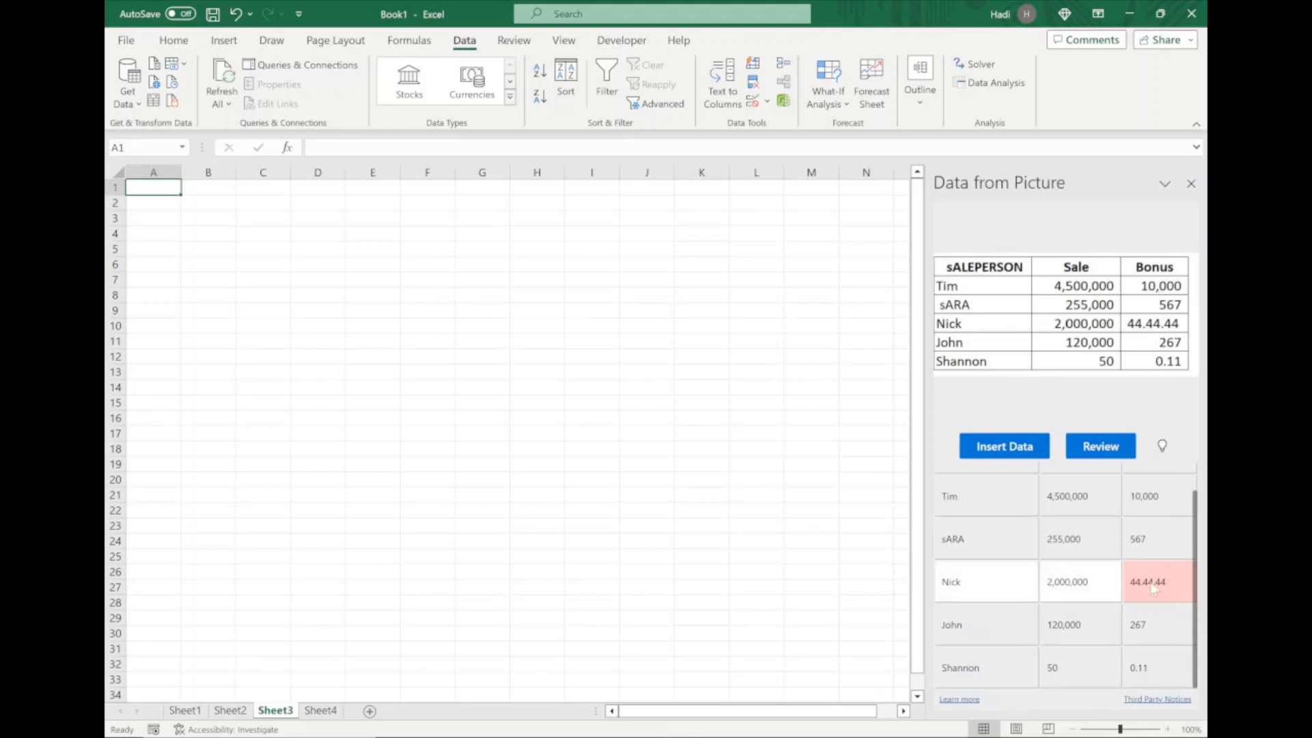
mouse_move(1159, 592)
left_click(1160, 582)
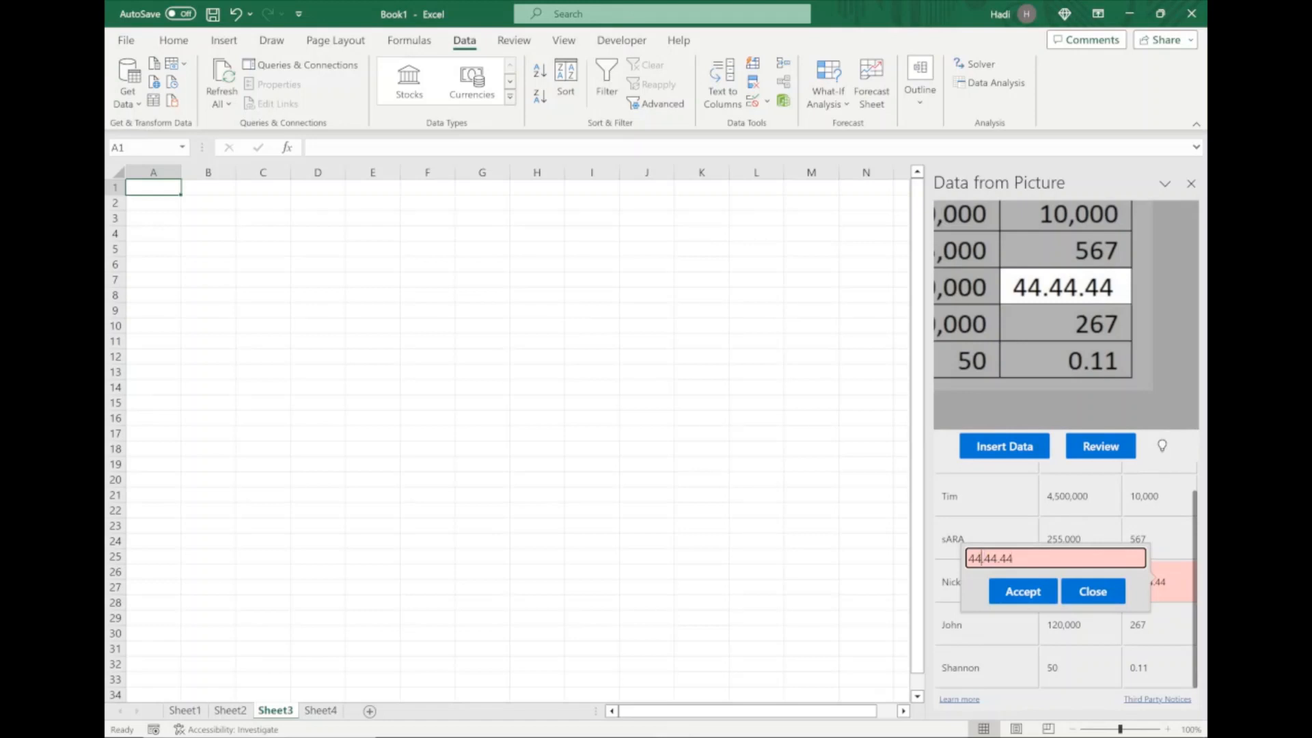
key("BackSpace")
key("BackSpace")
key("Delete")
type("44")
left_click(1033, 593)
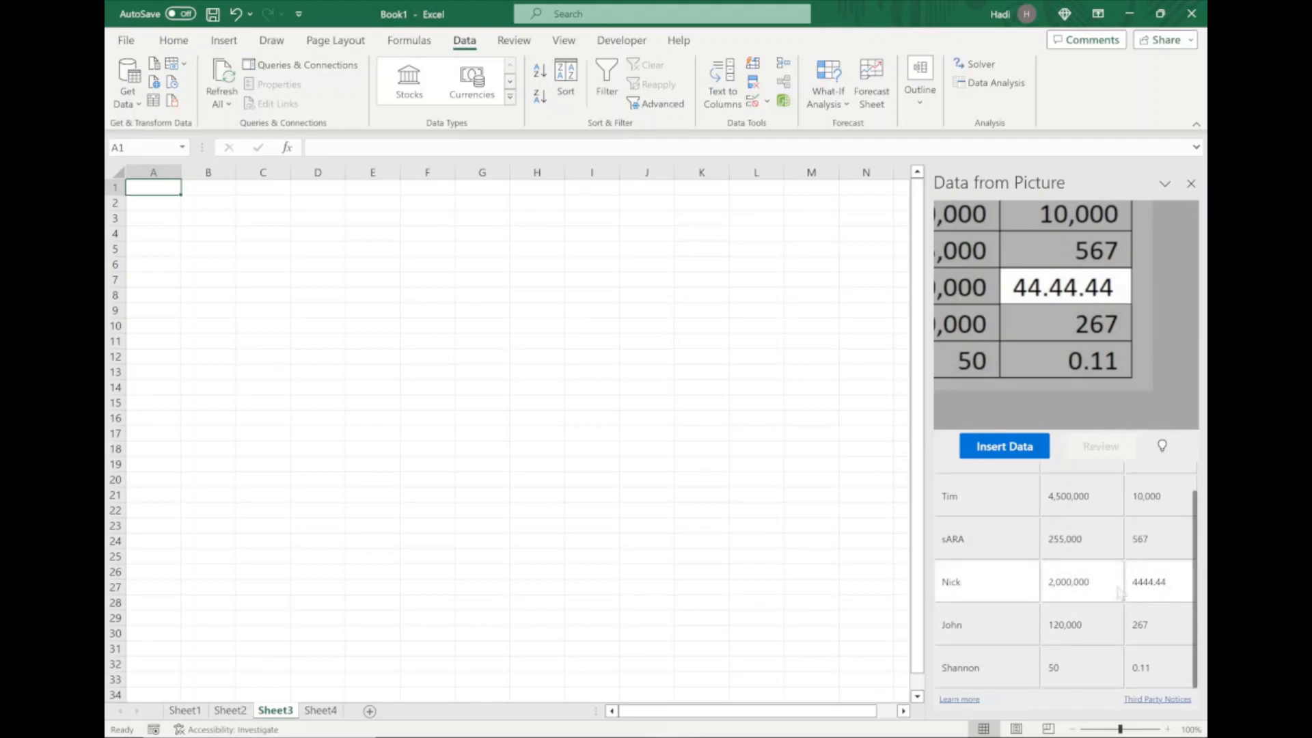
- Rename the first column header of the extracted data to "Agent" and accept the change
scroll(1059, 592, "up", 1)
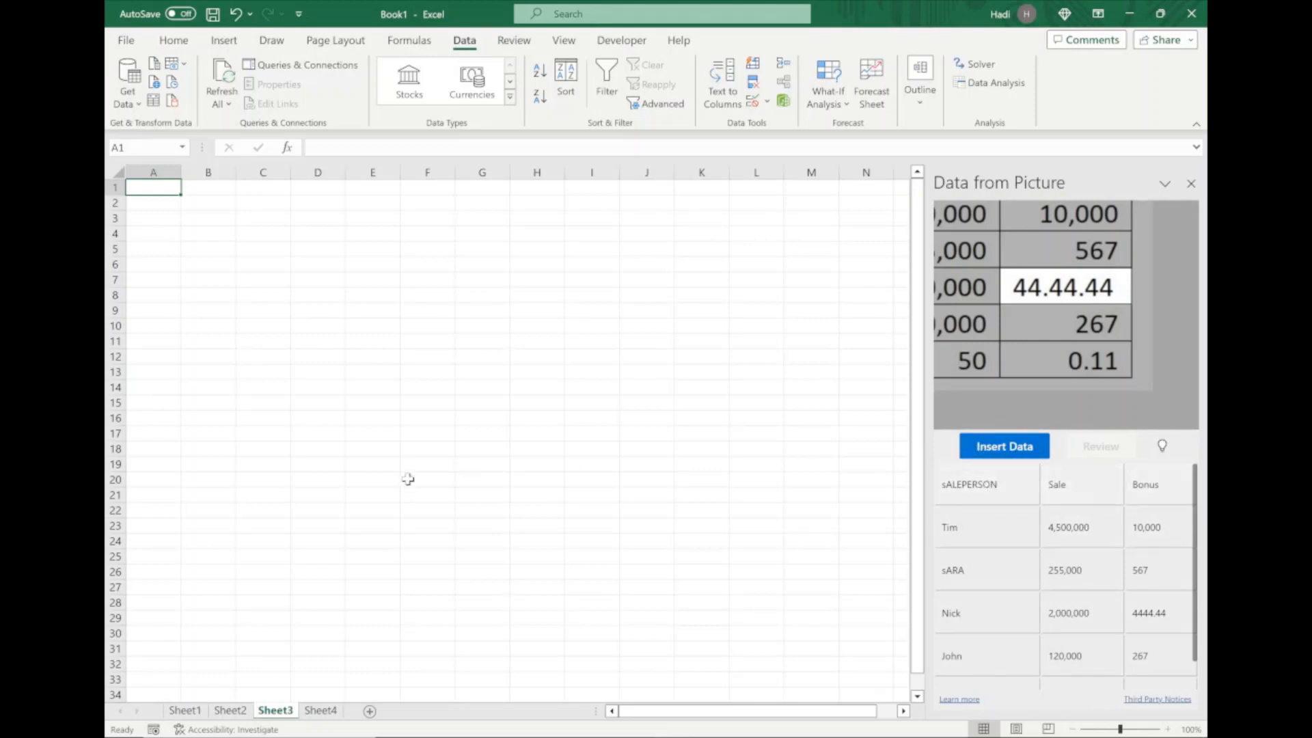
left_click(984, 484)
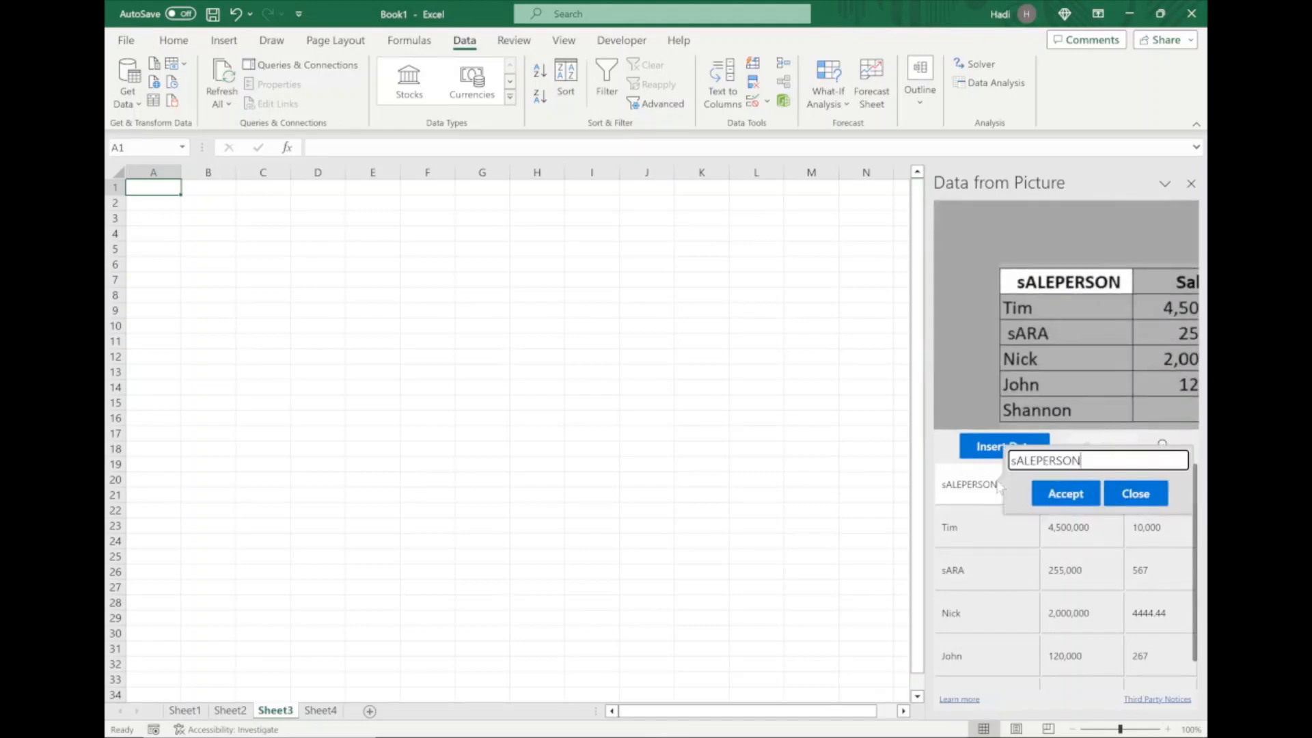
left_click_drag(1085, 462, 974, 463)
left_click(1038, 484)
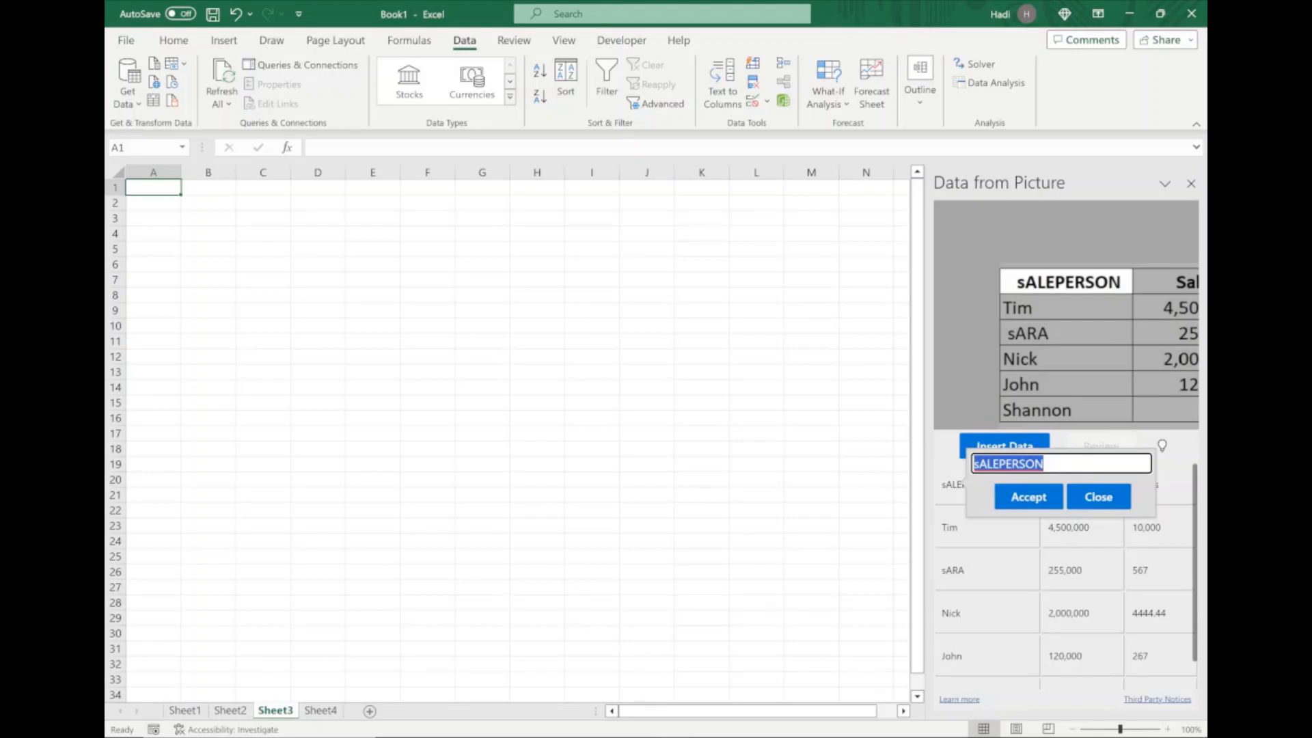
type("Agent")
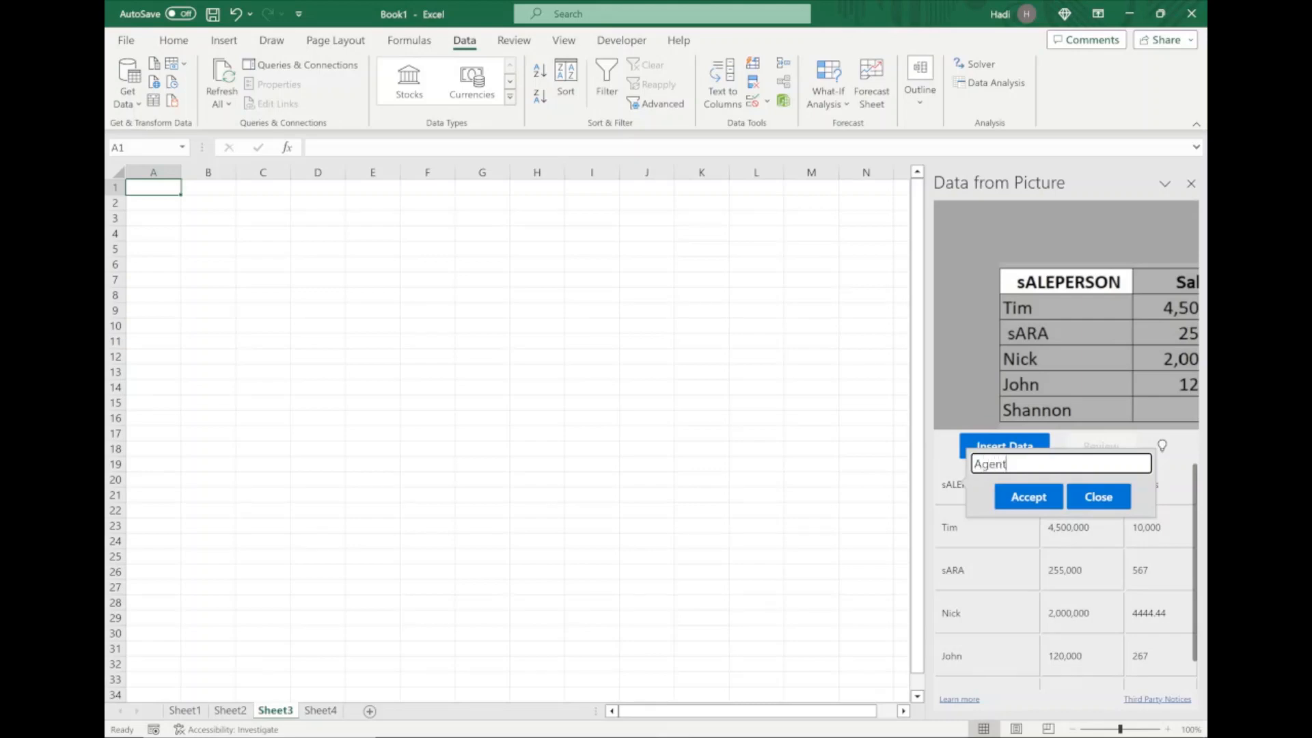
left_click(1025, 499)
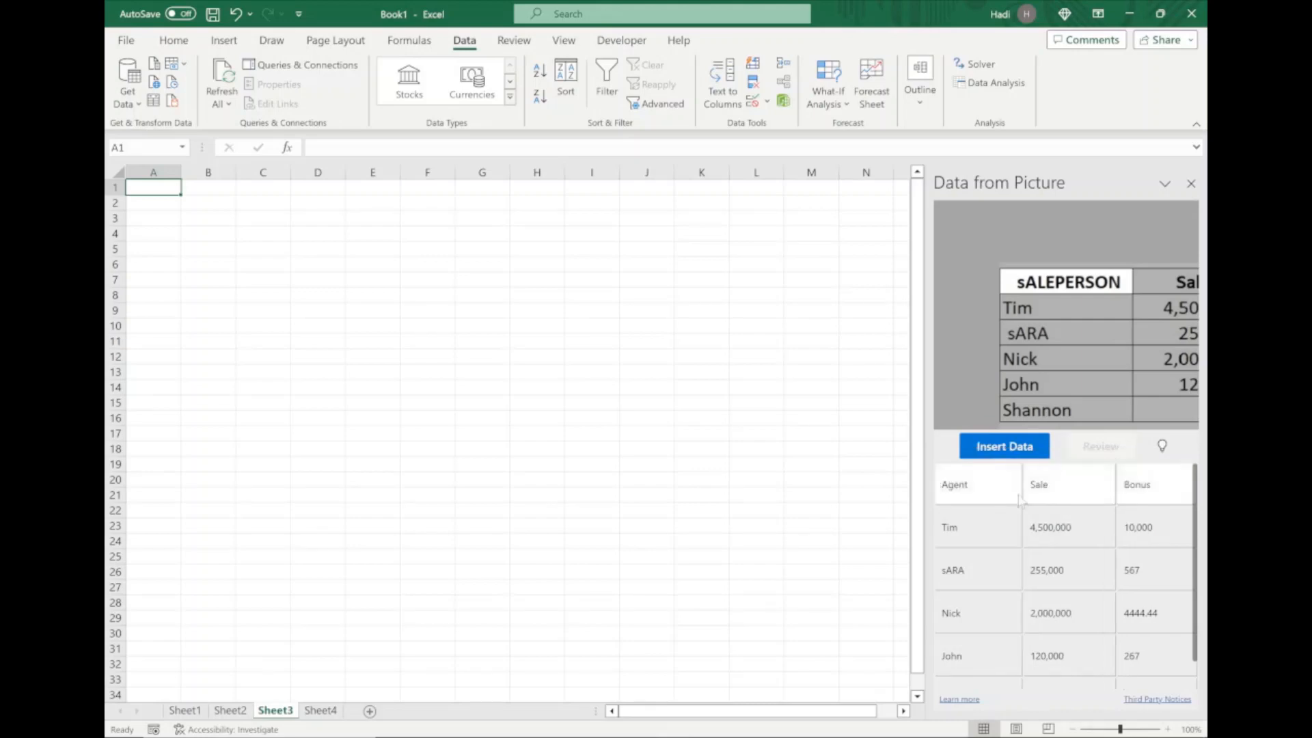
- Correct the capitalization of the second salesperson's name in the extracted data and accept it
left_click(981, 573)
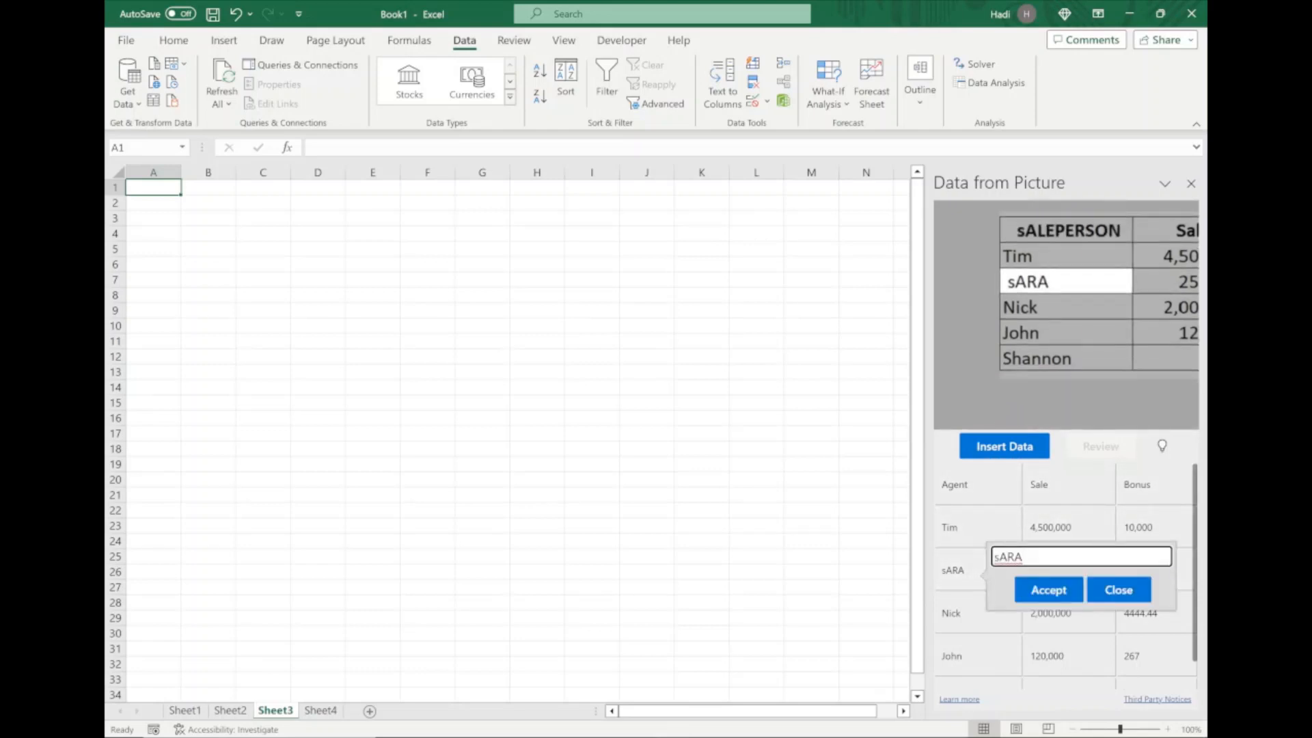
left_click_drag(1023, 556, 996, 557)
type("Sara")
left_click(1063, 591)
- Insert the corrected sales data into Sheet3 at cell A1, confirming responsibility for its accuracy
scroll(1087, 578, "down", 1)
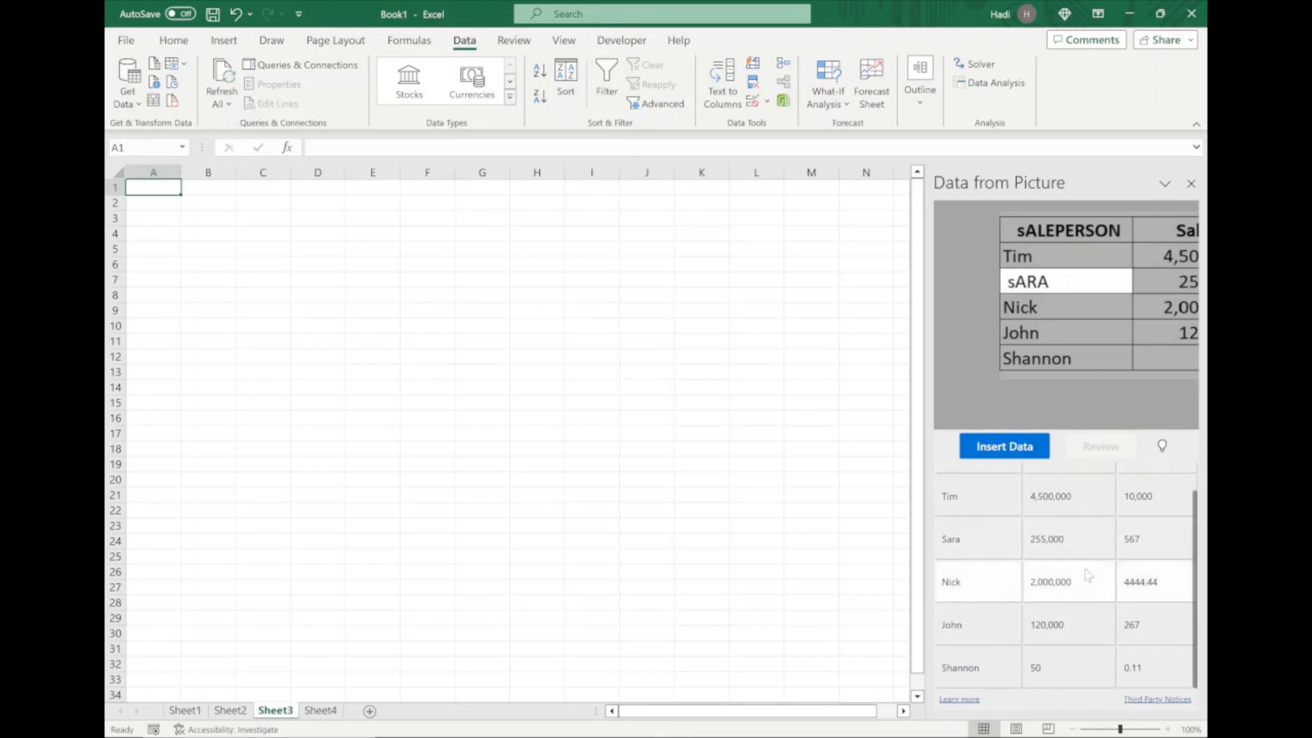
left_click(993, 451)
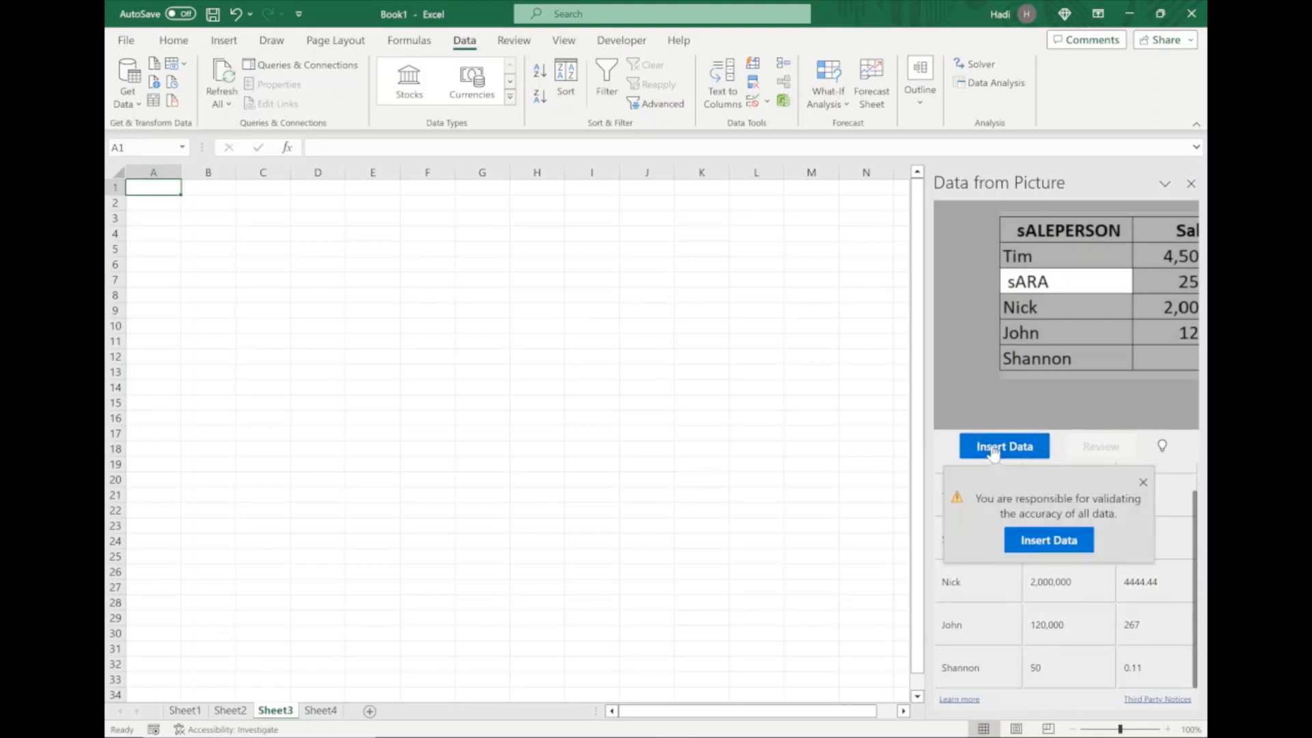
left_click(1051, 542)
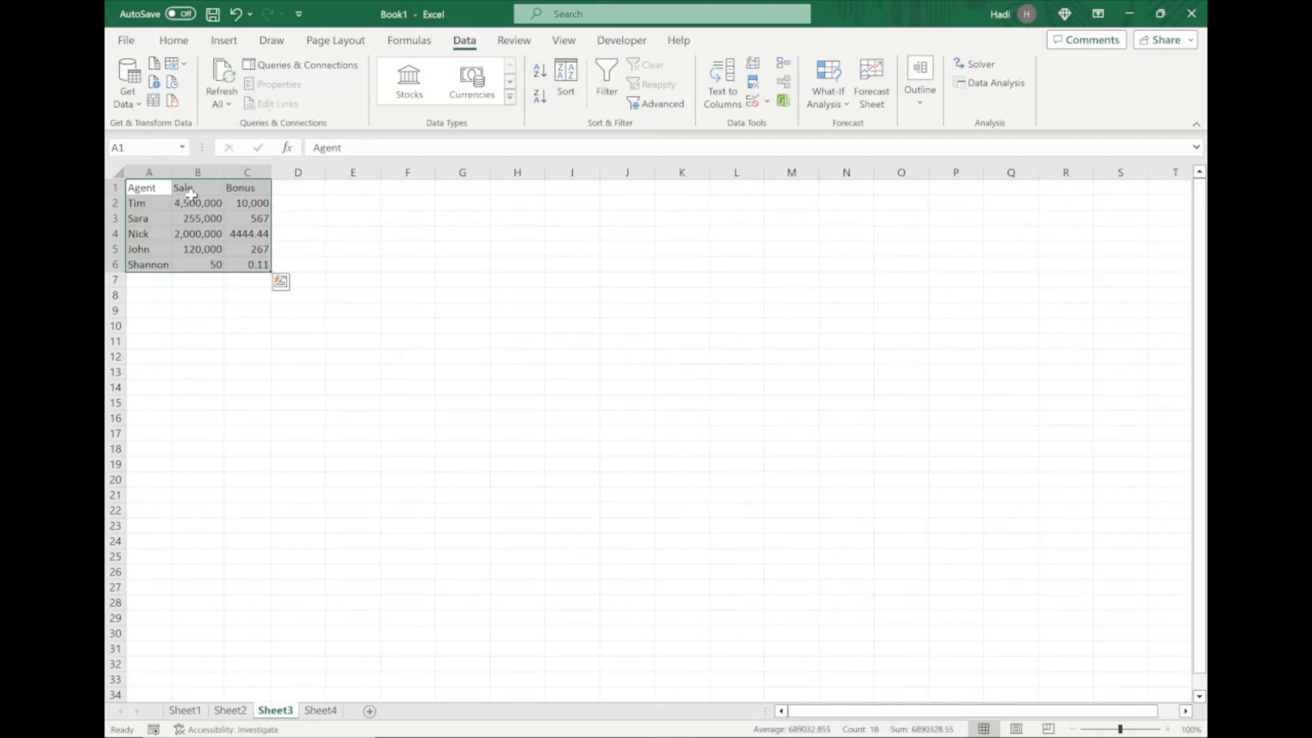
left_click(216, 297)
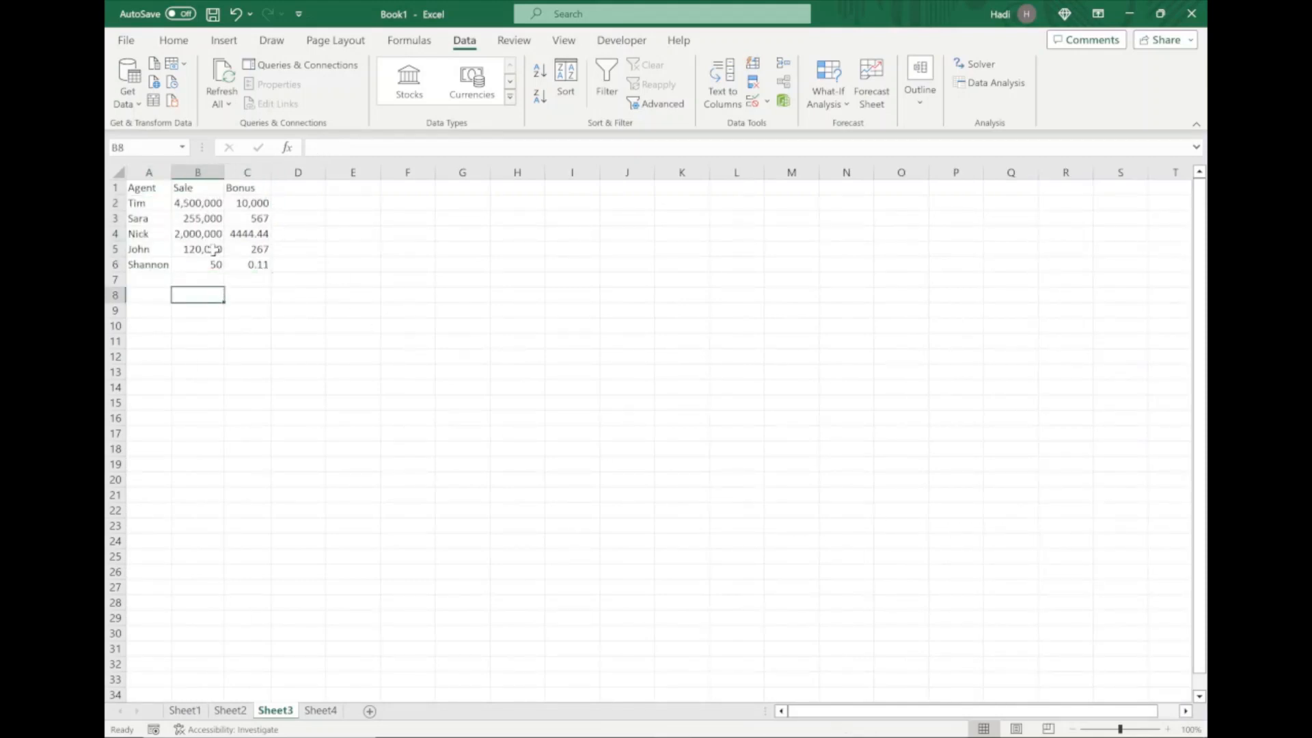
- Widen the Sale and Bonus columns on Sheet3, and open Sheet4
double_click(224, 172)
left_click_drag(281, 173, 309, 173)
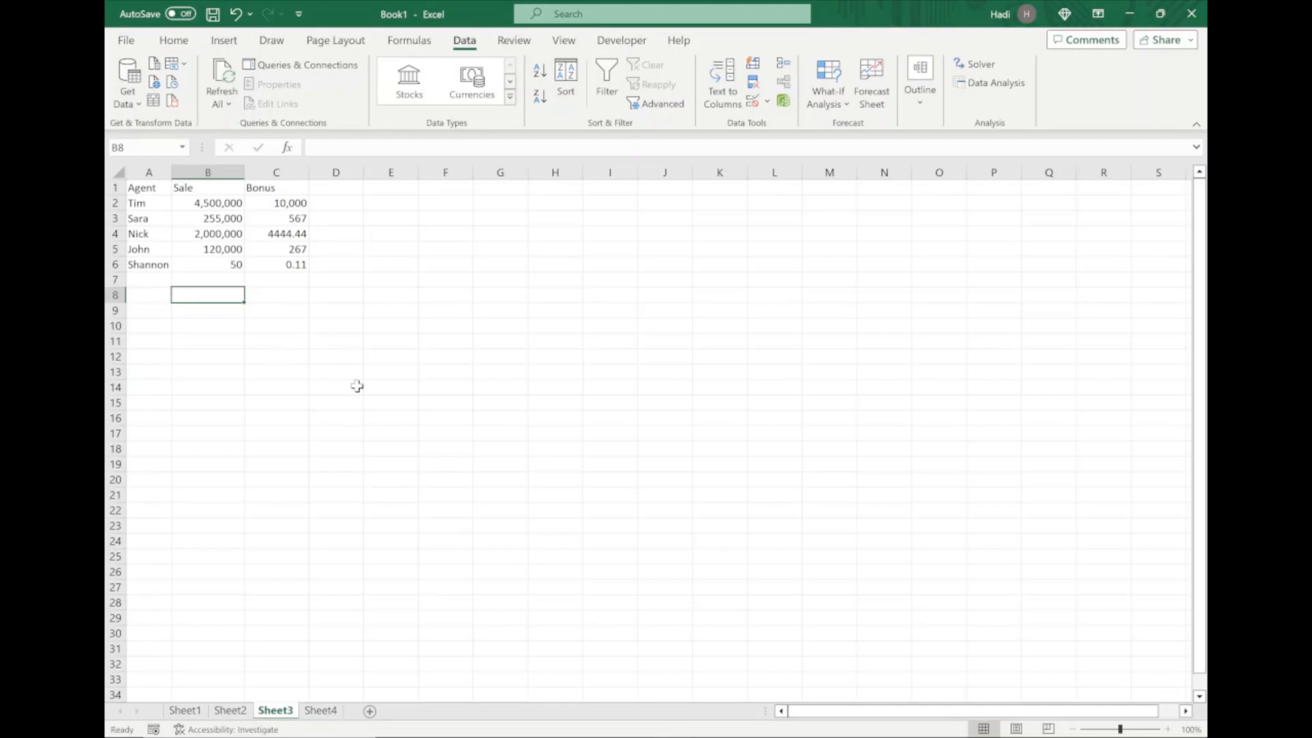
left_click(321, 711)
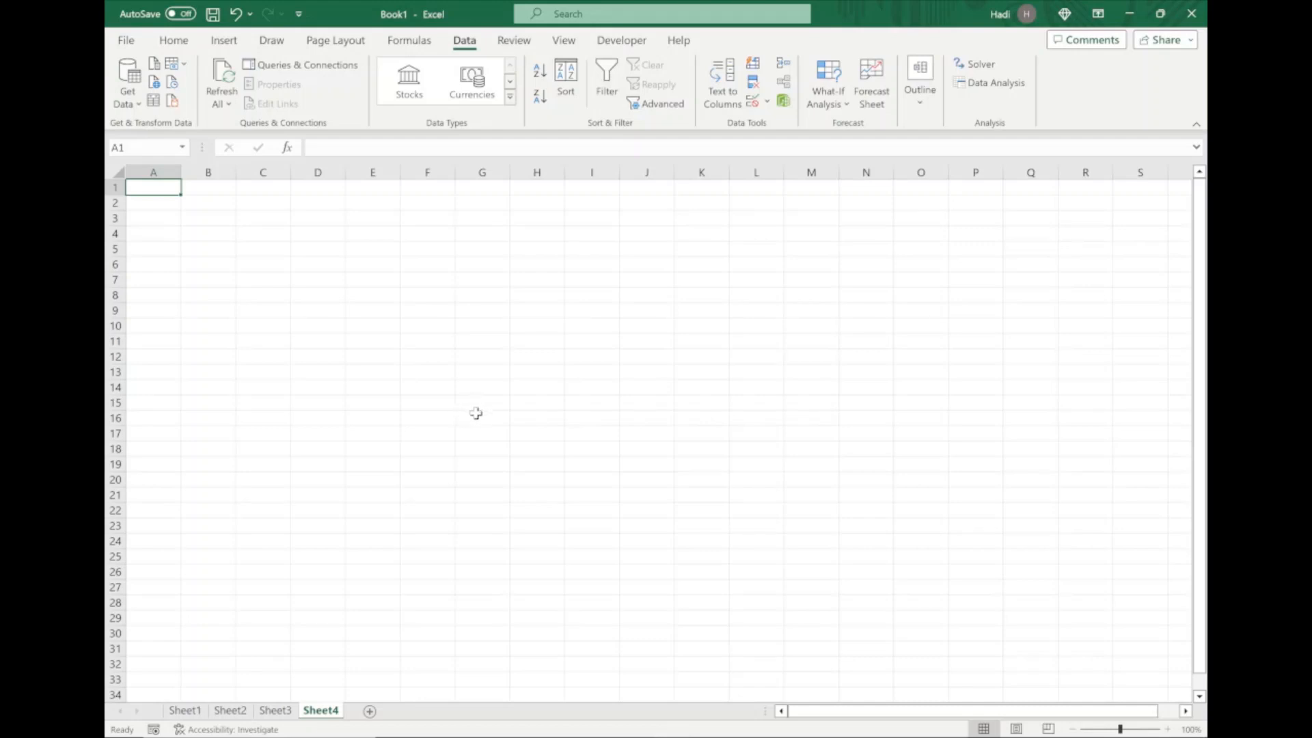
- Switch to the browser's S&P 500 historical data page and snip the price table from its headers through Aug 03, 2023
mouse_move(514, 737)
left_click(604, 718)
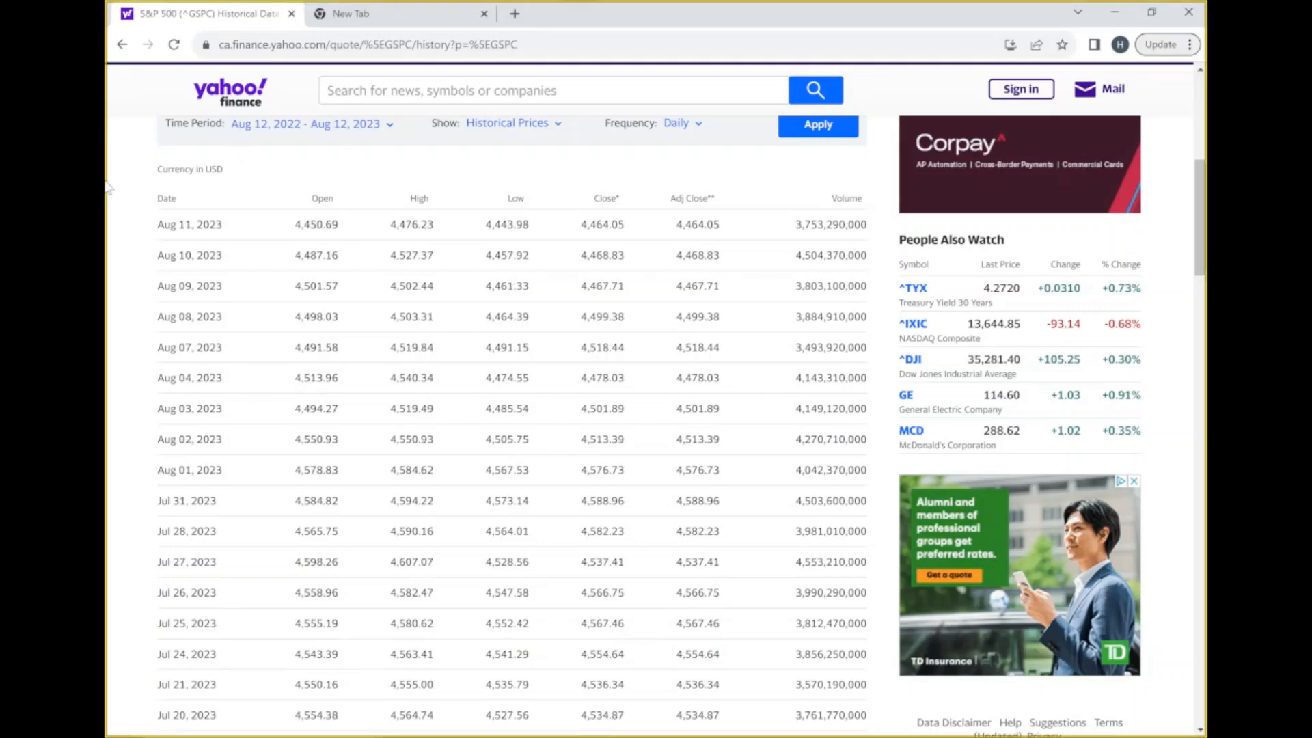
key("shift+super+s")
left_click_drag(147, 183, 883, 425)
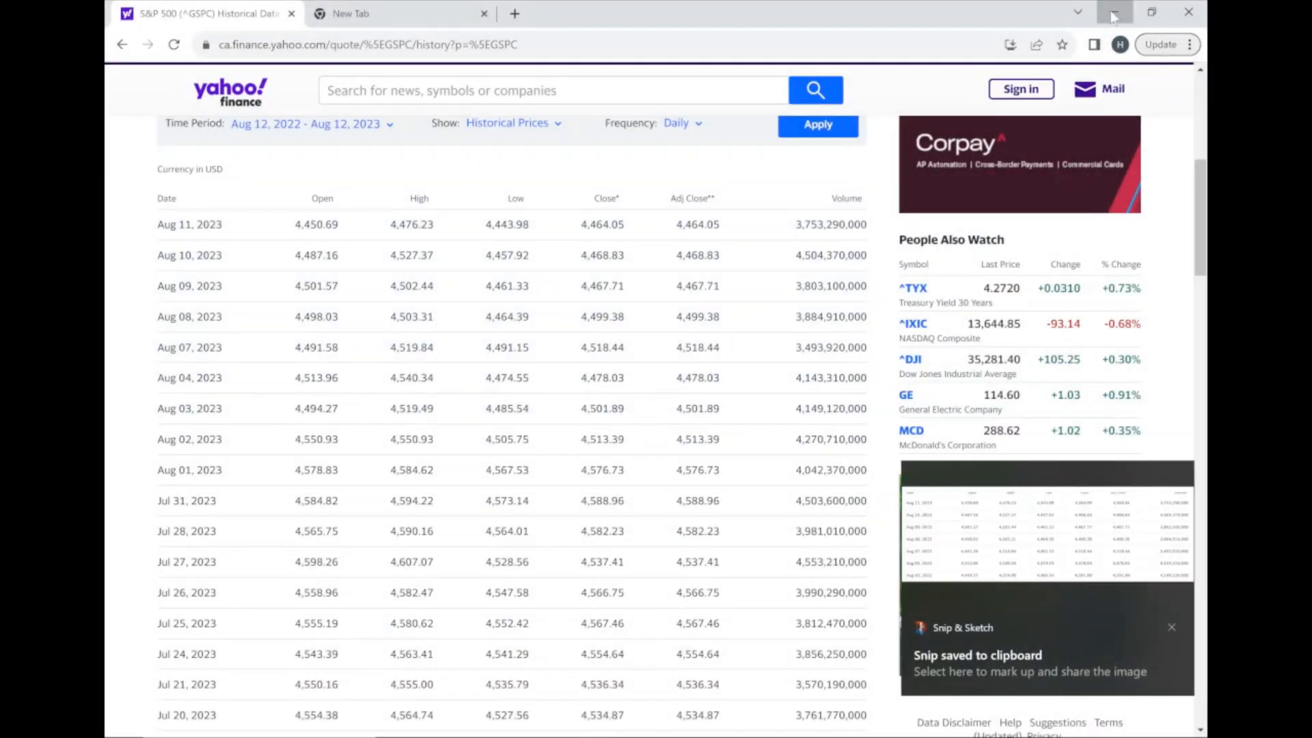
- Return to Excel and extract data on Sheet4 from the clipboard picture of the price table
key("alt+Tab")
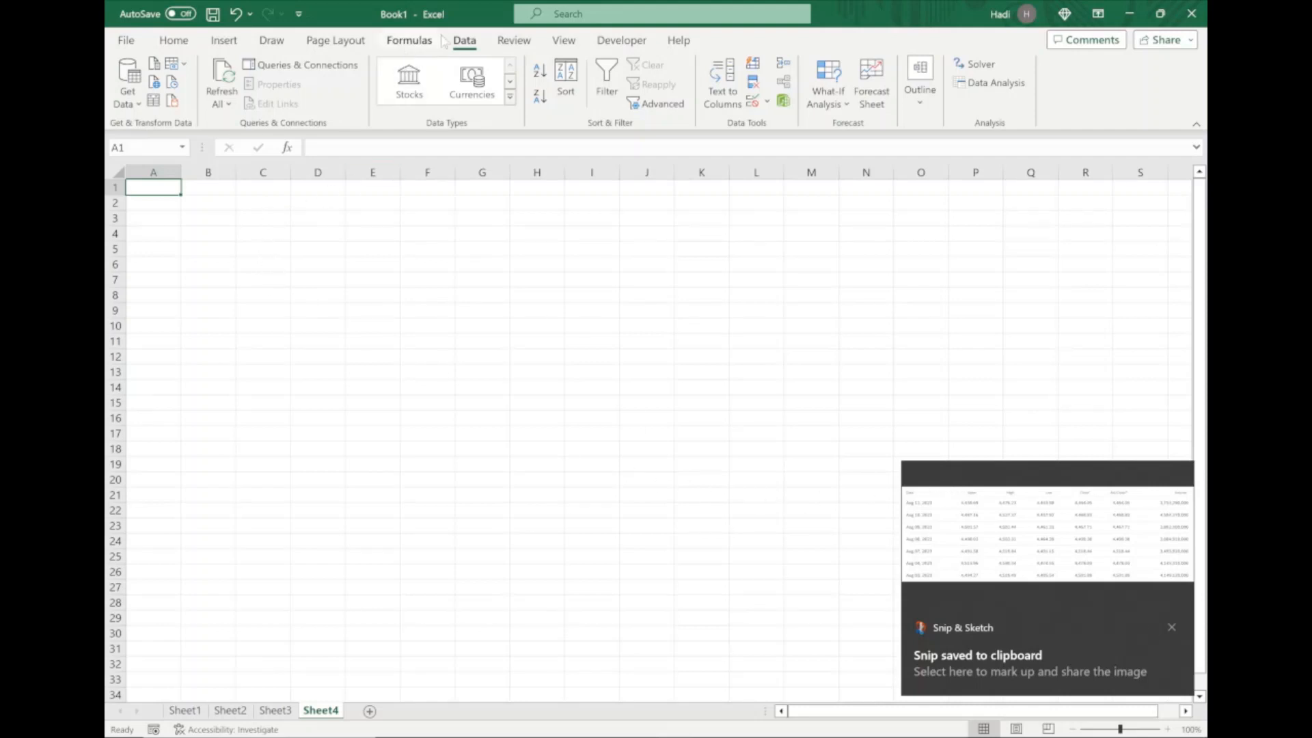
left_click(185, 65)
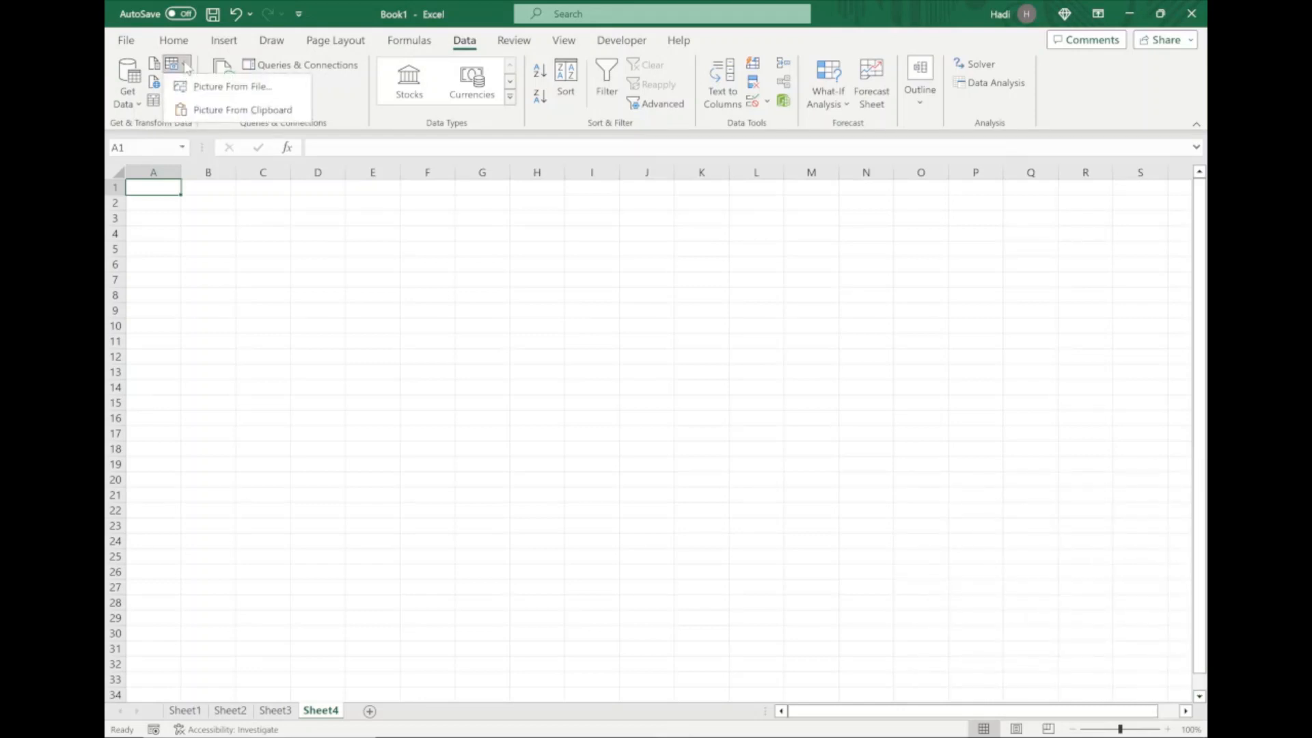
left_click(212, 110)
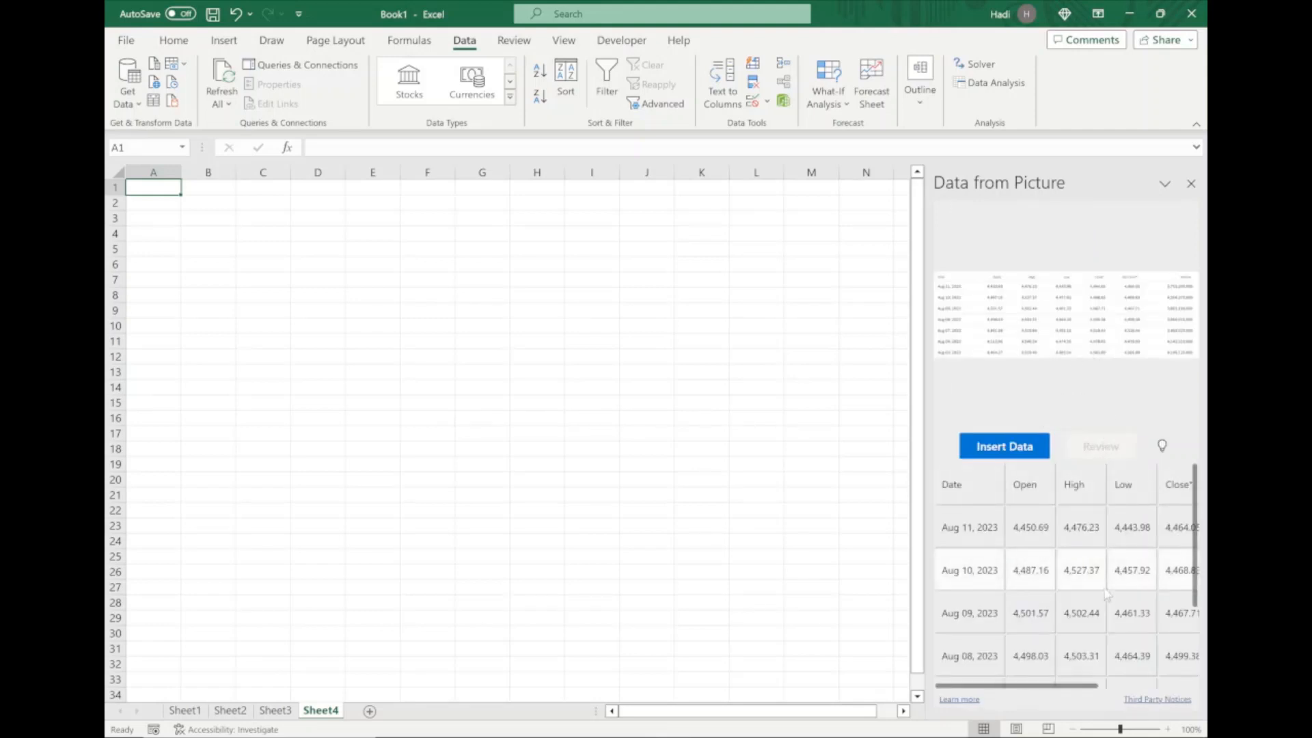
- Review all rows and columns of the extracted price data and insert it at cell A1, confirming responsibility for its accuracy
scroll(1046, 673, "down", 3)
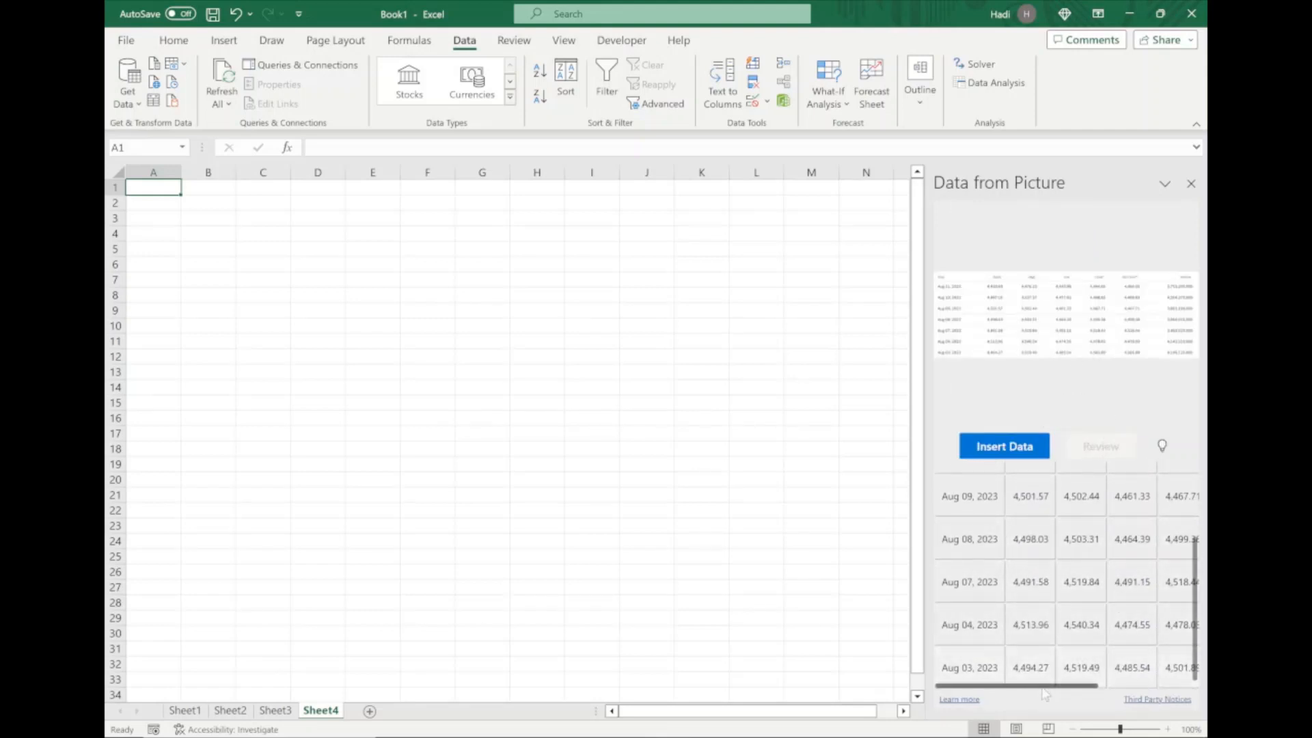
left_click_drag(1047, 685, 987, 687)
scroll(1094, 656, "up", 3)
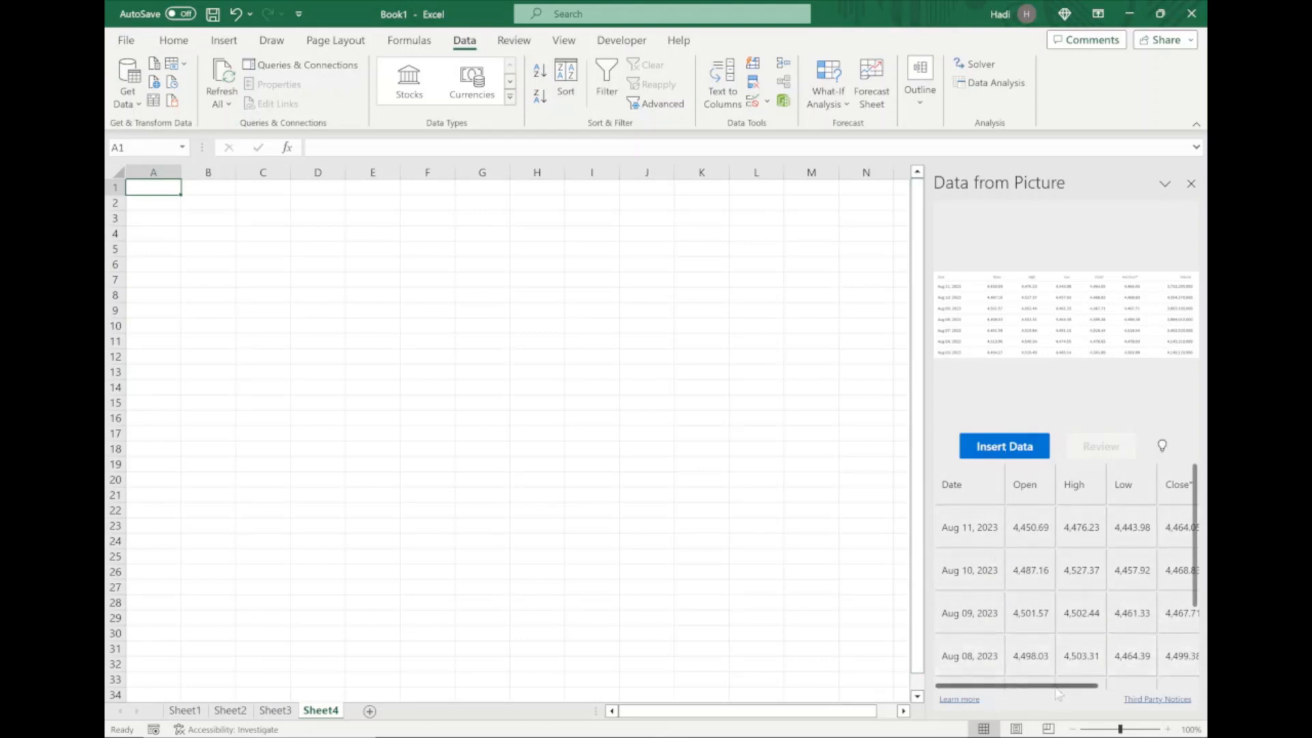
scroll(991, 485, "right", 5)
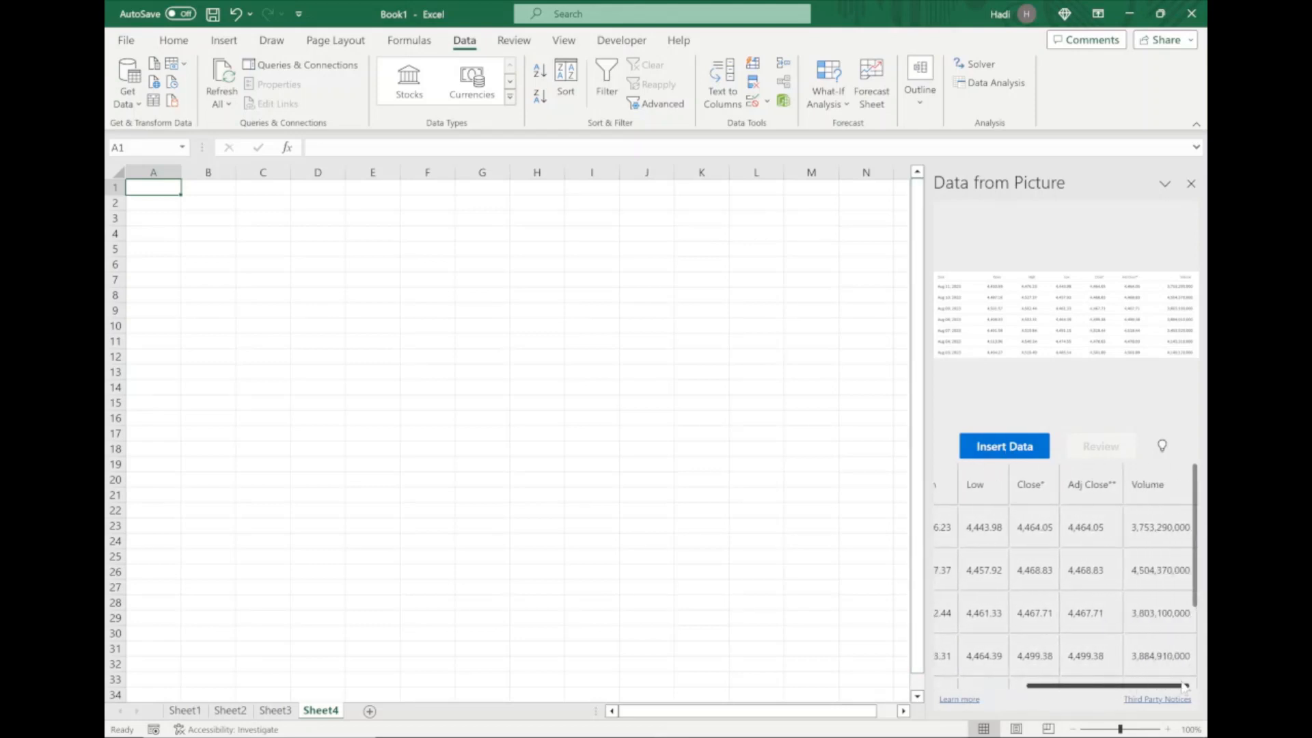
left_click(1003, 453)
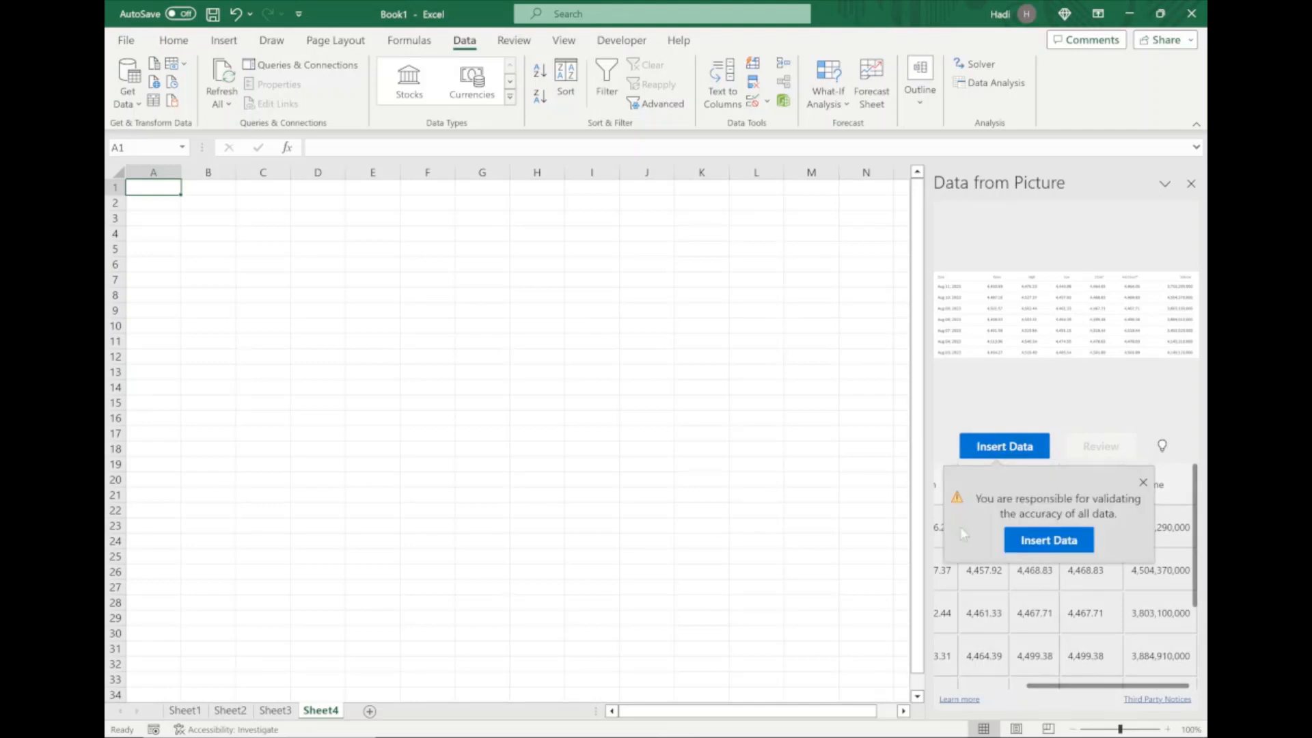
left_click(1053, 545)
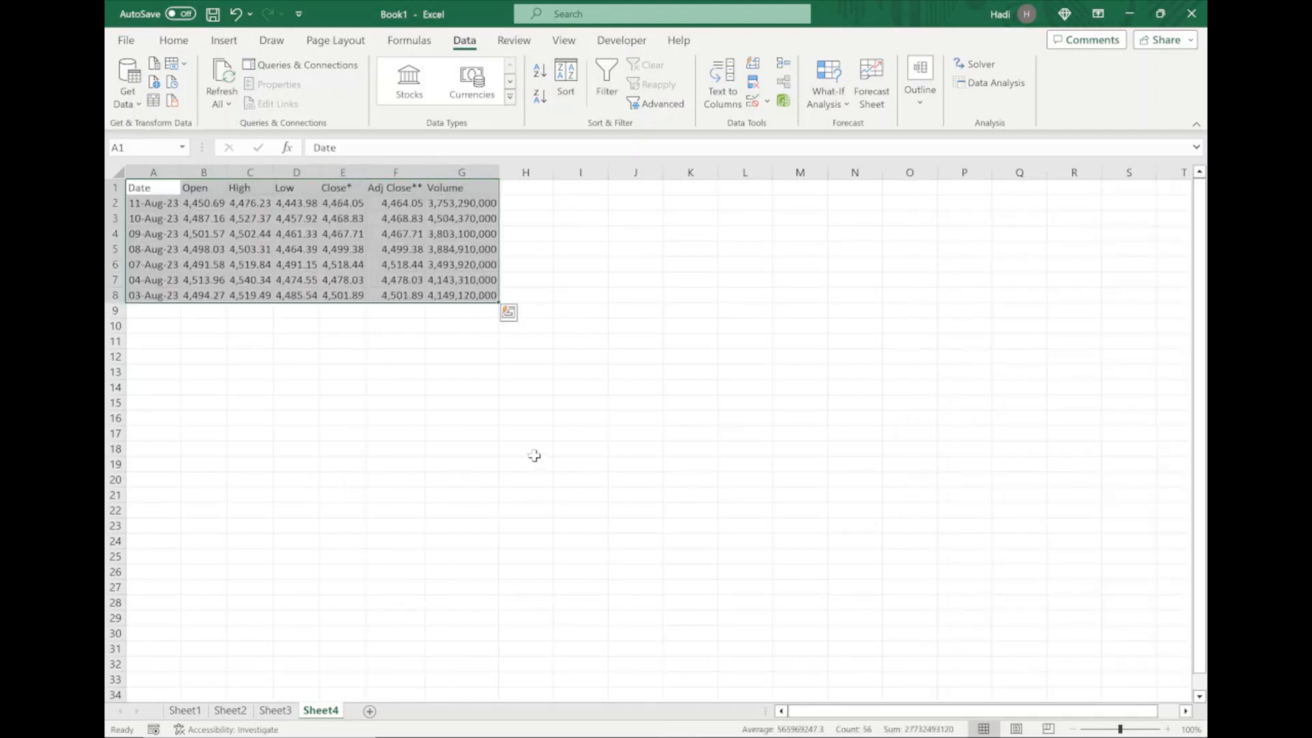
- Widen the Date column on Sheet4 and select the dates in A2:A8
left_click(372, 420)
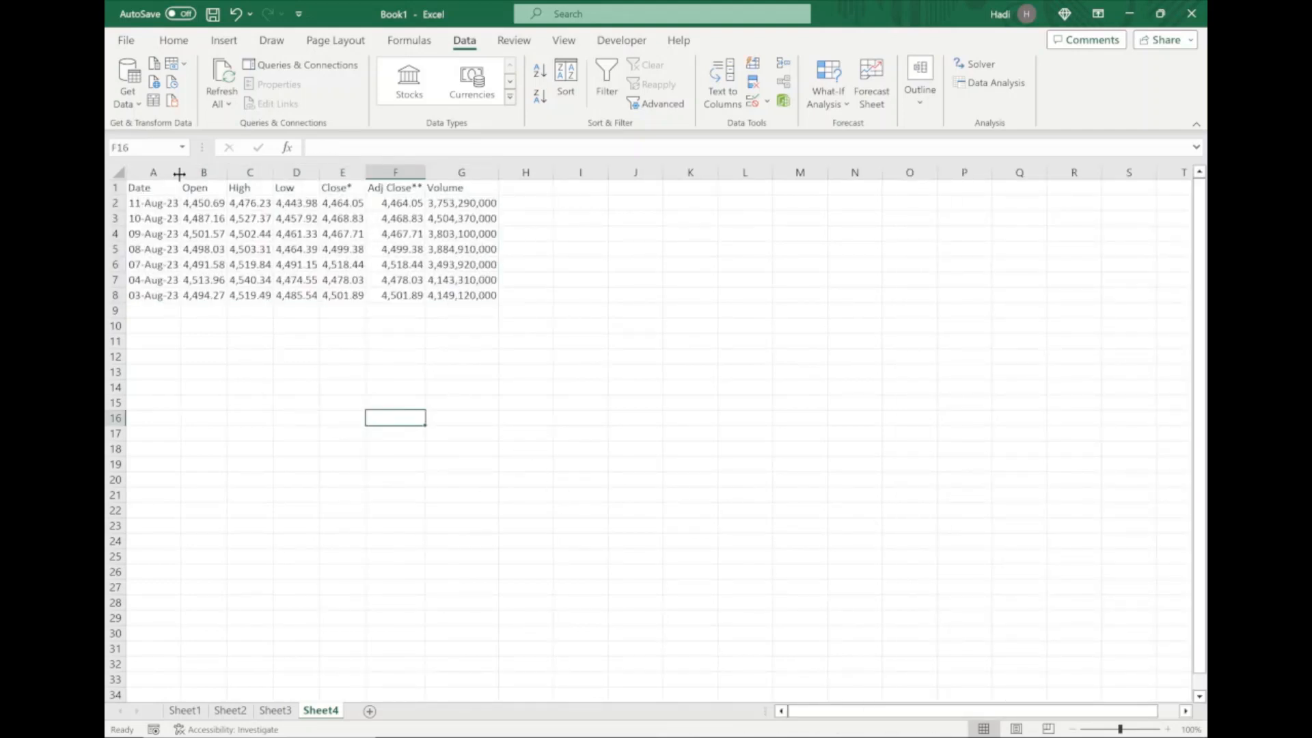
left_click_drag(179, 173, 175, 300)
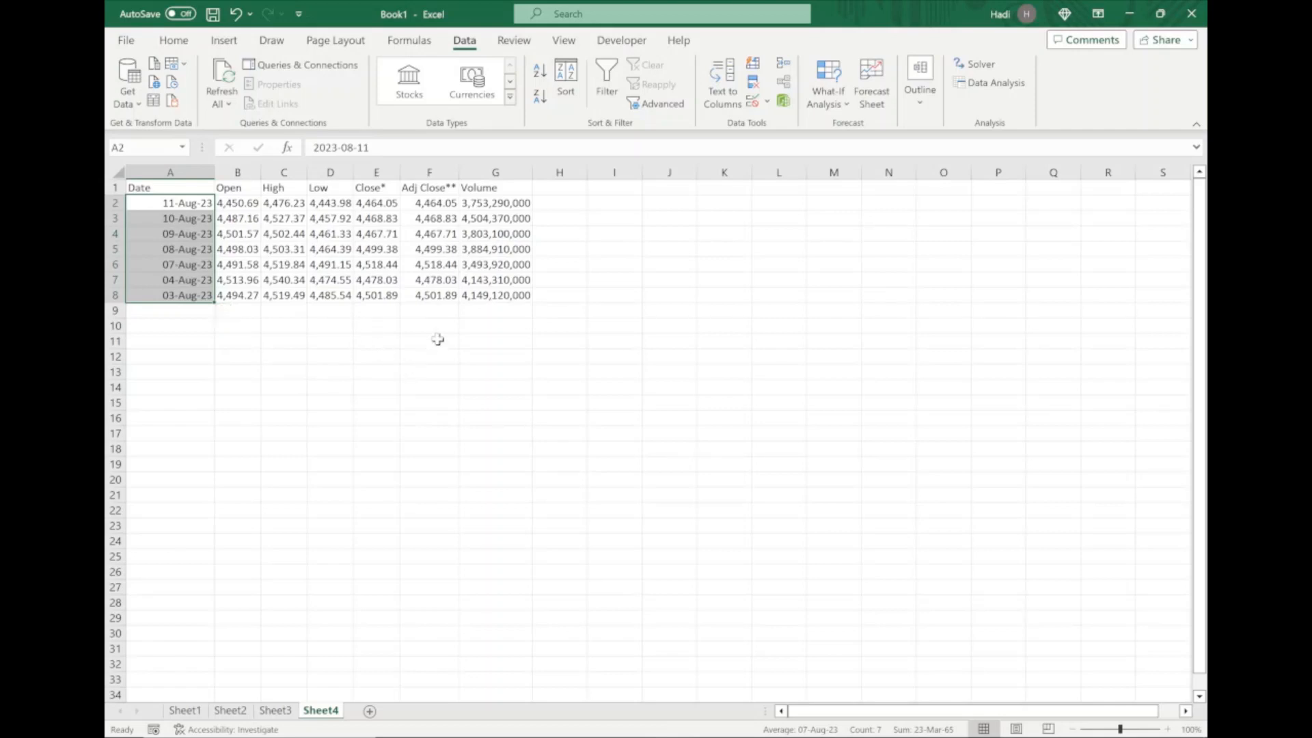
- Examine the inserted price values from Open through Adj Close and the Volume figures in rows 2 to 8
left_click_drag(240, 203, 385, 295)
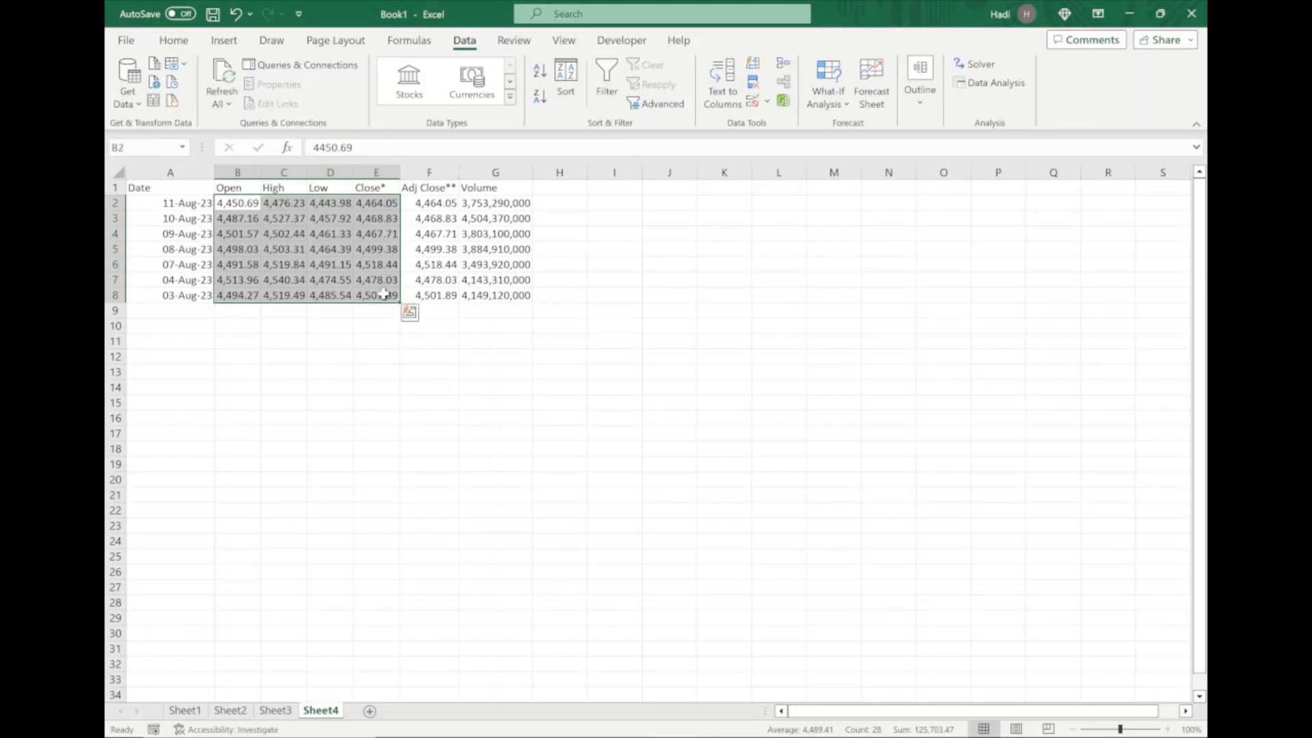
left_click_drag(440, 204, 328, 295)
left_click(504, 203)
left_click_drag(498, 234, 504, 293)
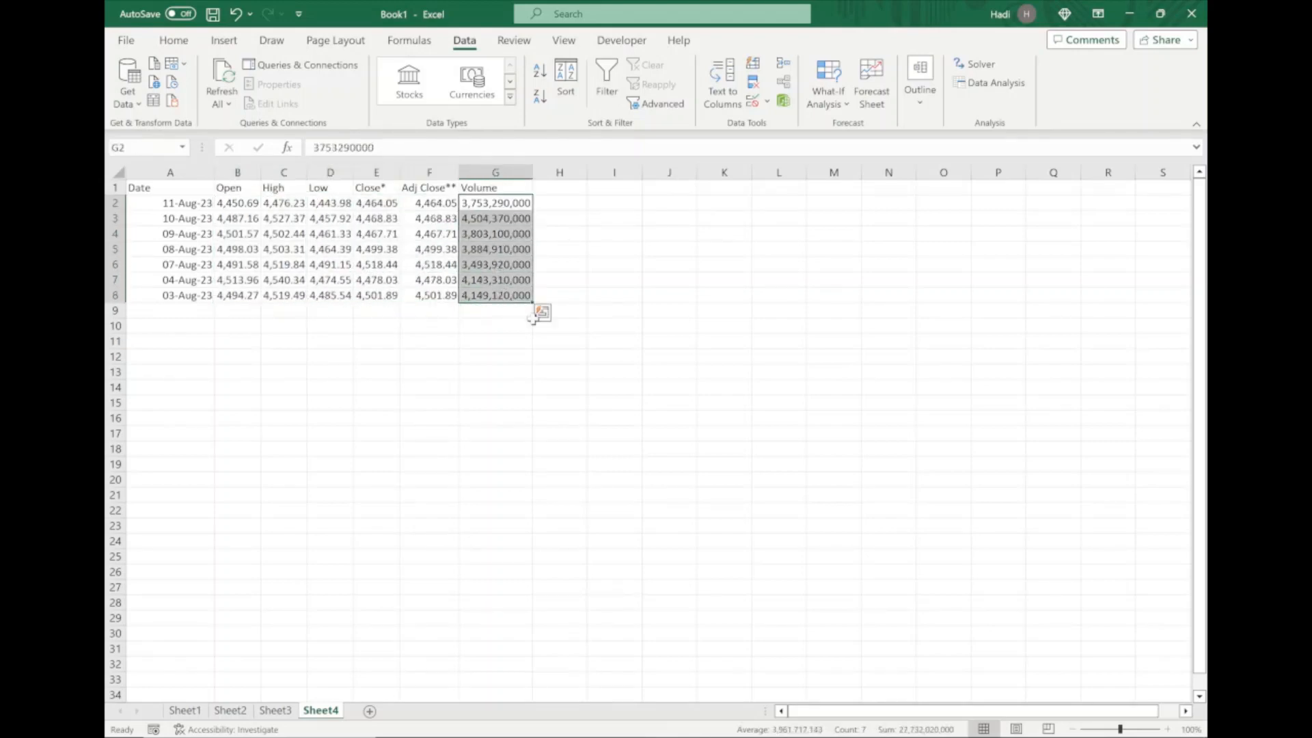
left_click(669, 339)
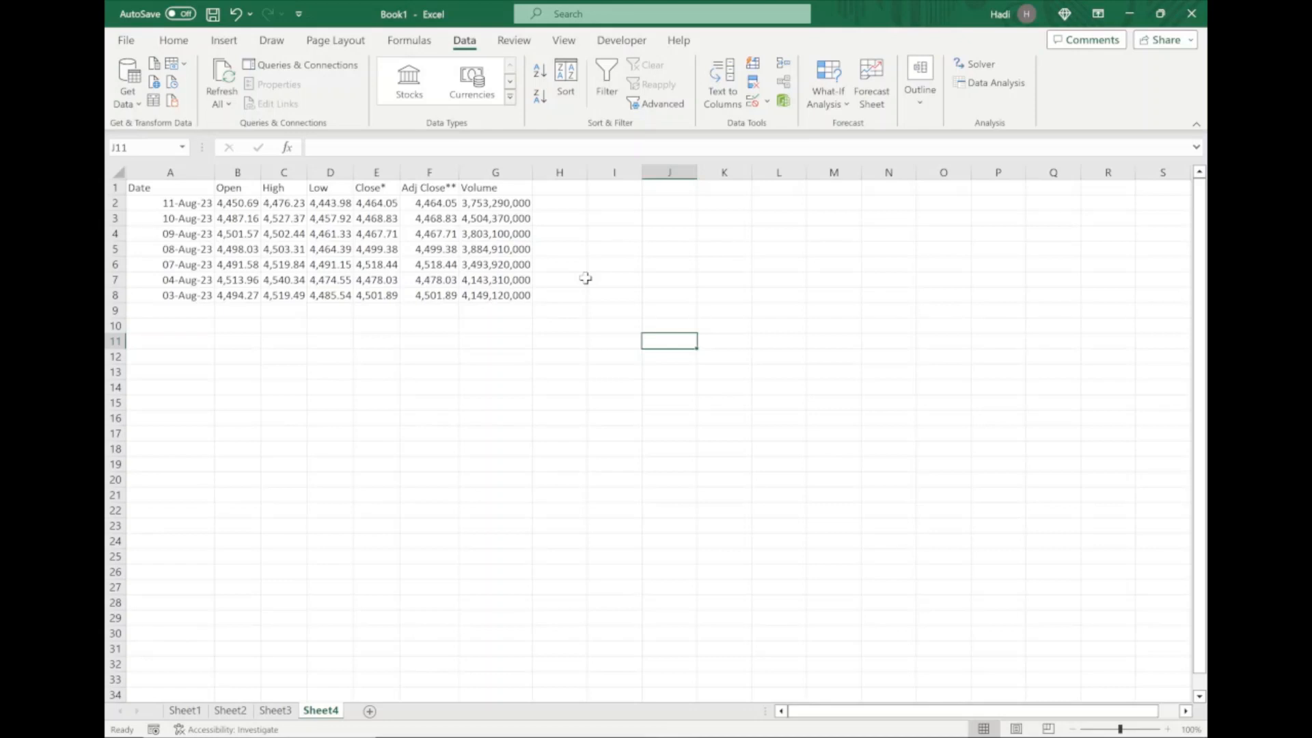
left_click(583, 387)
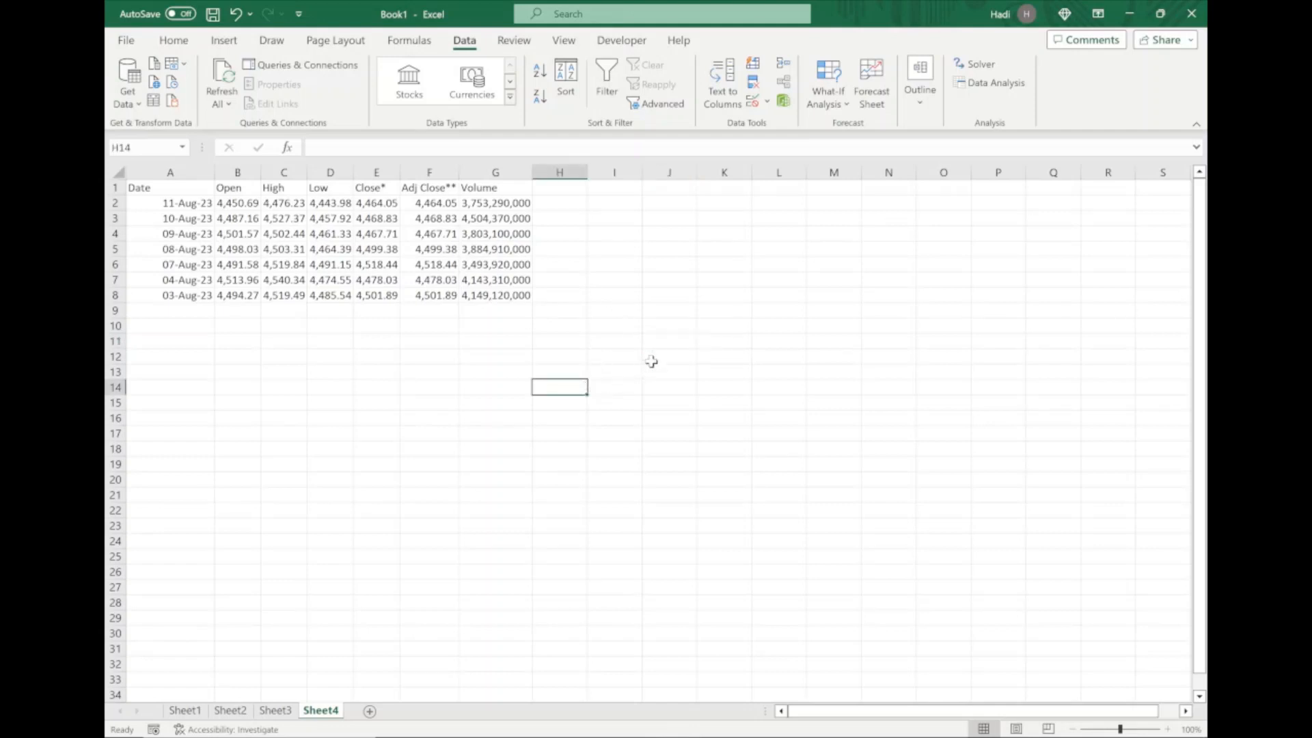